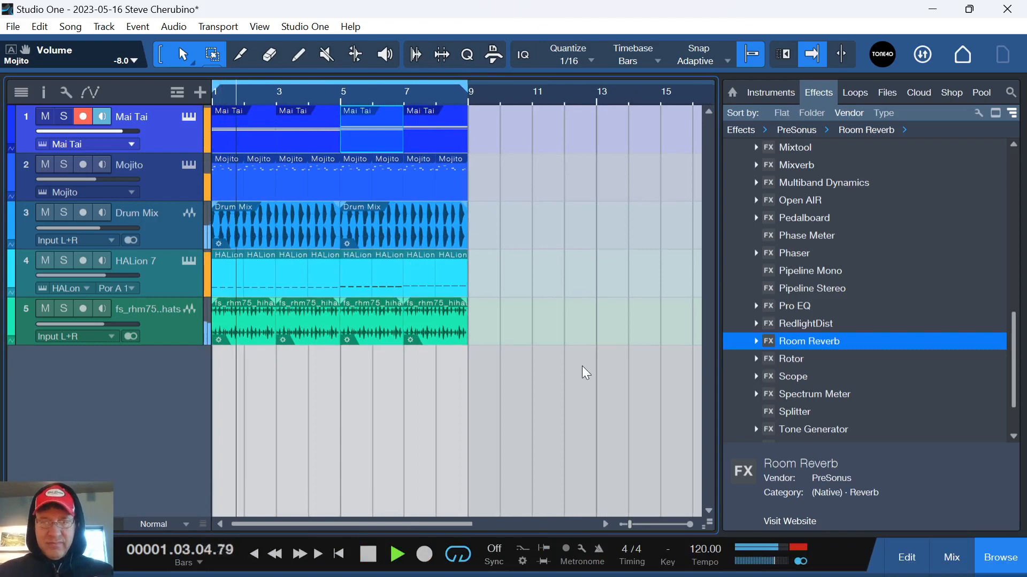
Stop playback and enlarge the arrangement timeline so the eight-bar loop nearly fills the view, keeping autoscroll enabled.
key("f")
mouse_move(298, 104)
left_mouse_down()
mouse_move(317, 111)
mouse_move(307, 100)
left_mouse_up()
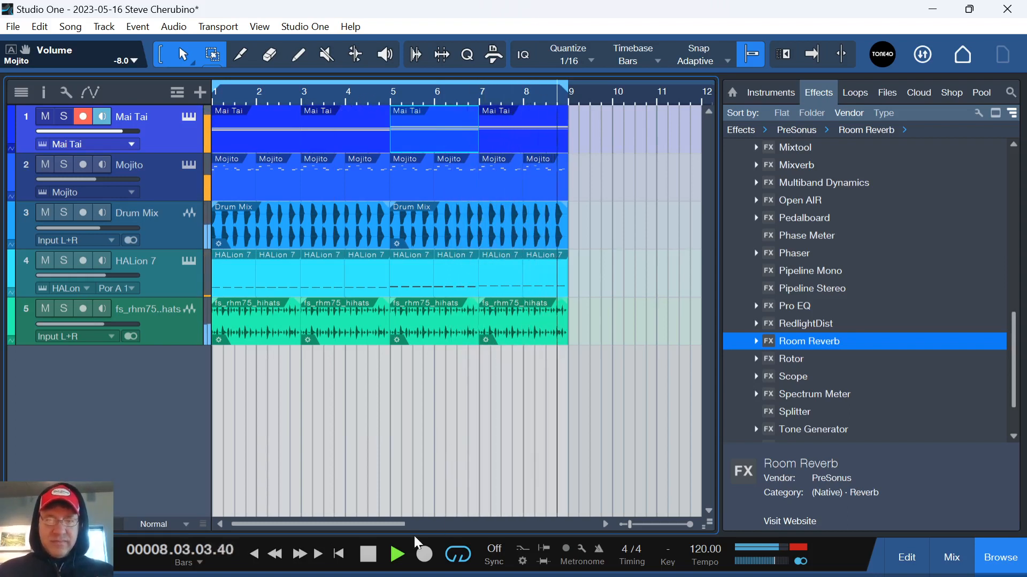
key("f")
key("space")
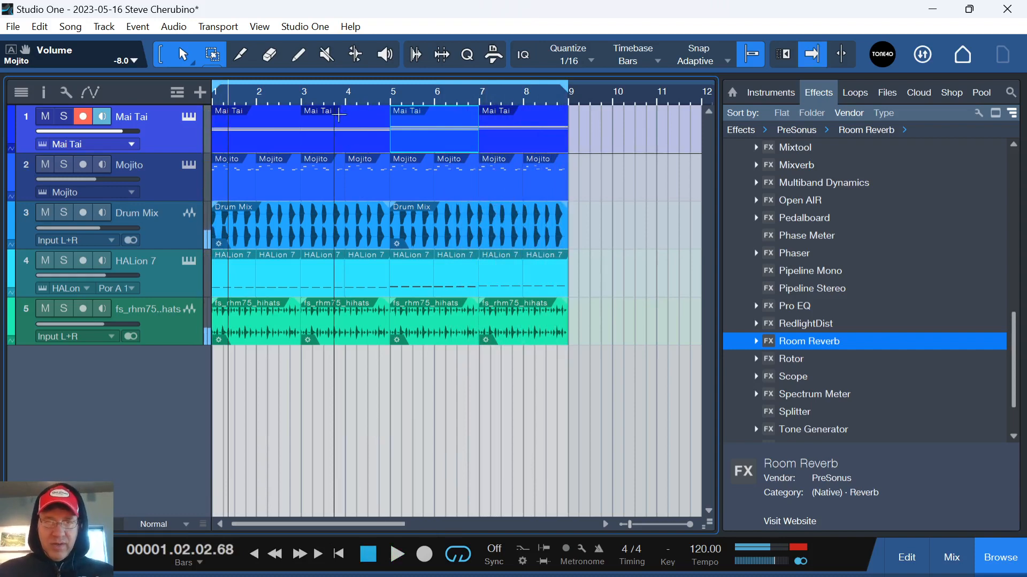
left_click_drag(335, 101, 458, 107)
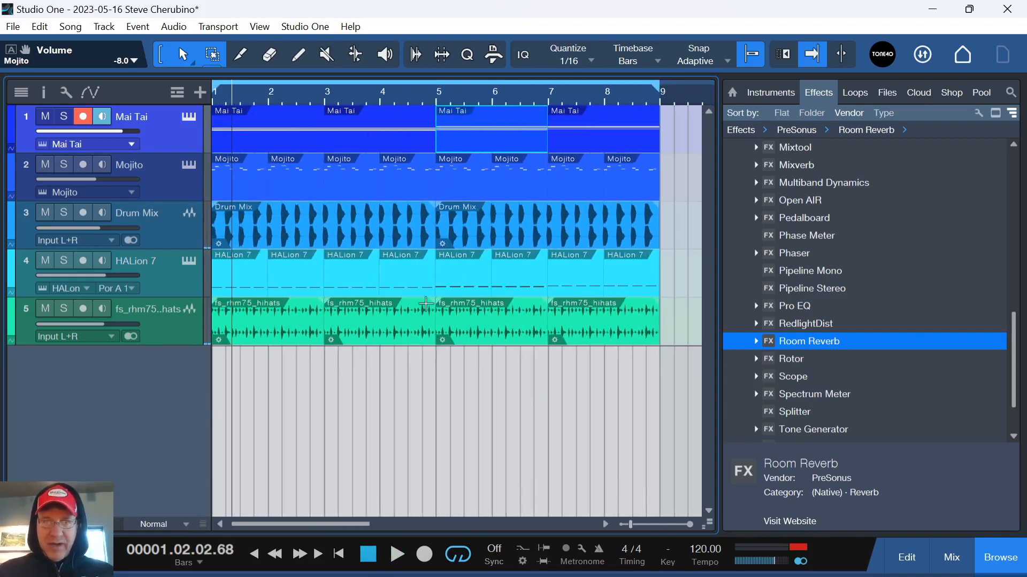
Open the Mojito instrument window, solo the Mojito track and play a short passage of it.
left_click(188, 165)
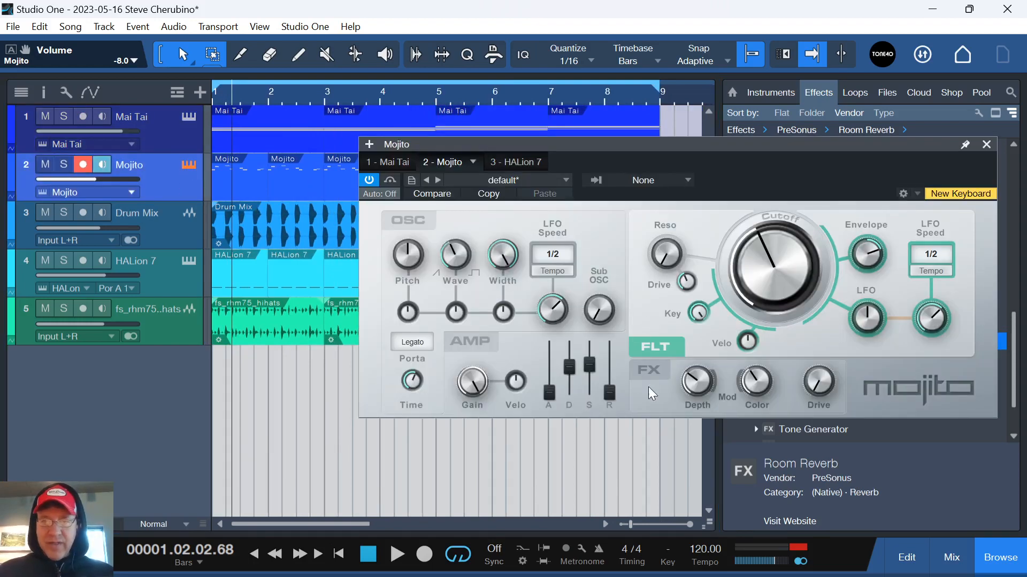
left_click(63, 164)
key("space")
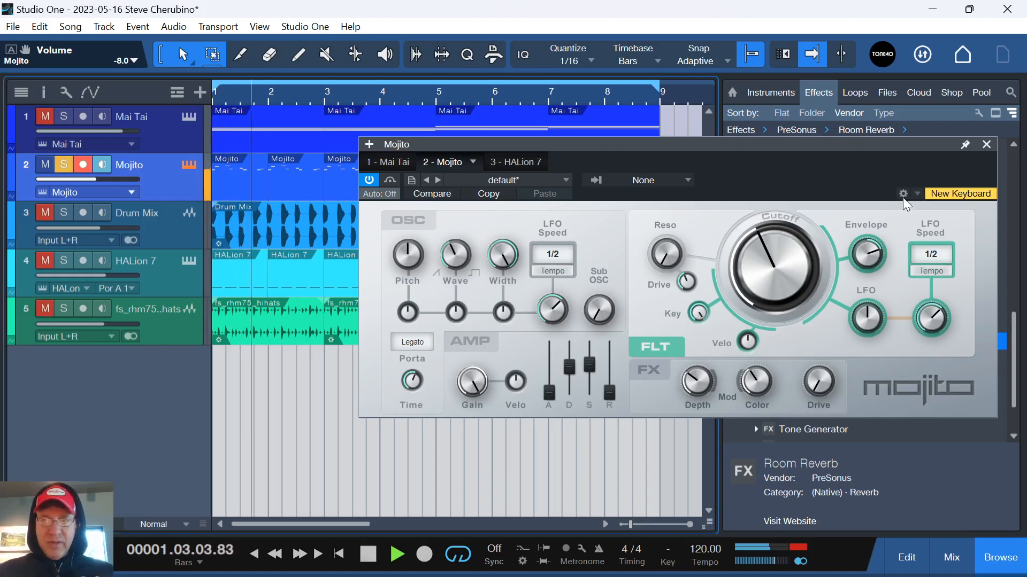
key("space")
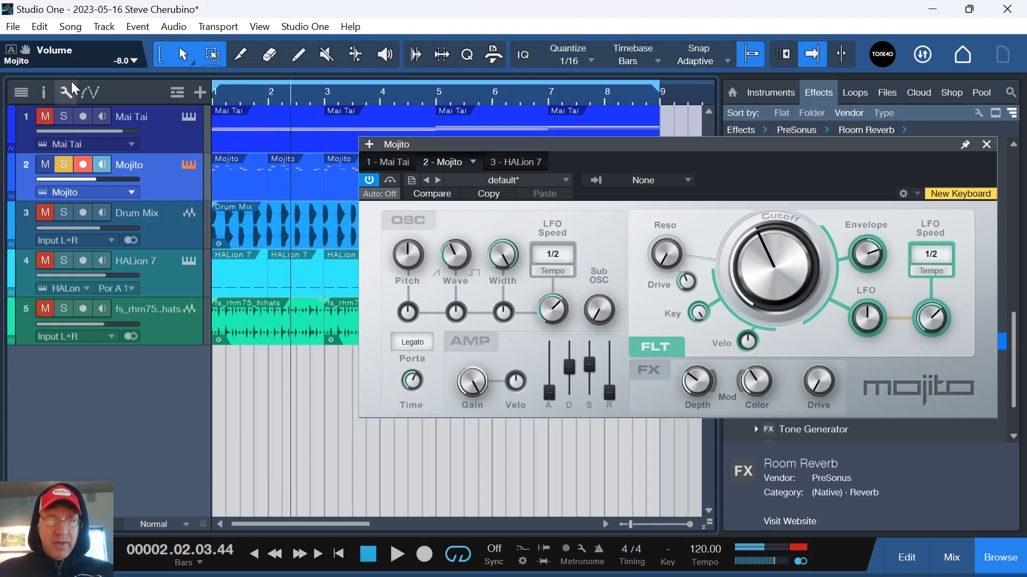
Show the Mojito track in the inspector, activate all its inserts and sends during playback, and close the instrument window.
left_click(44, 92)
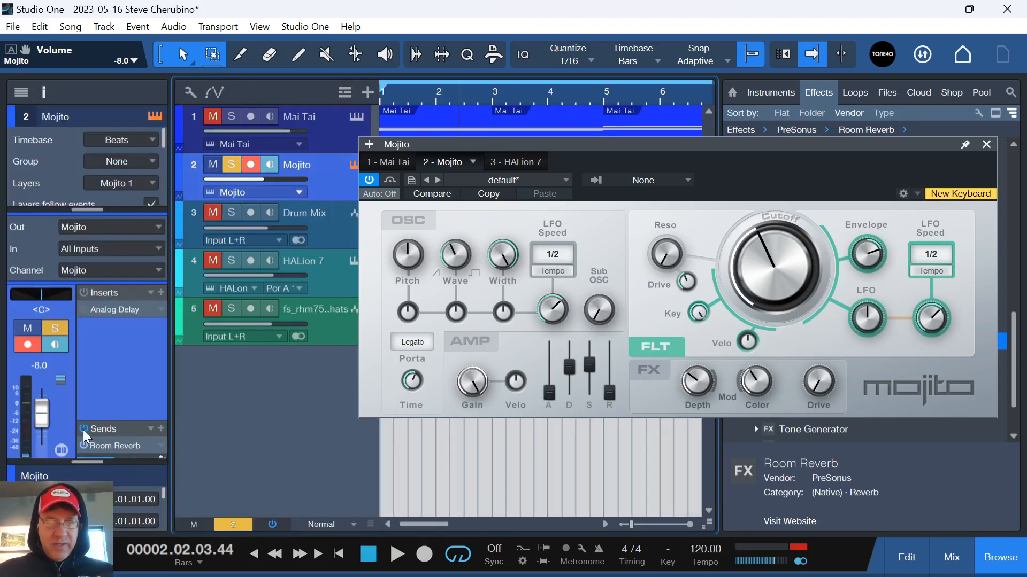
key("space")
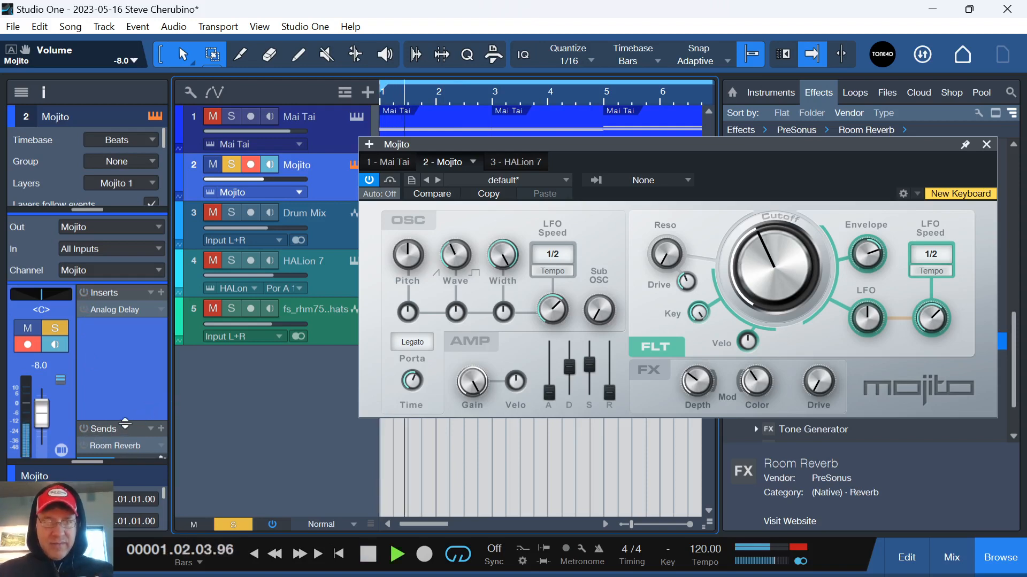
left_click(83, 288)
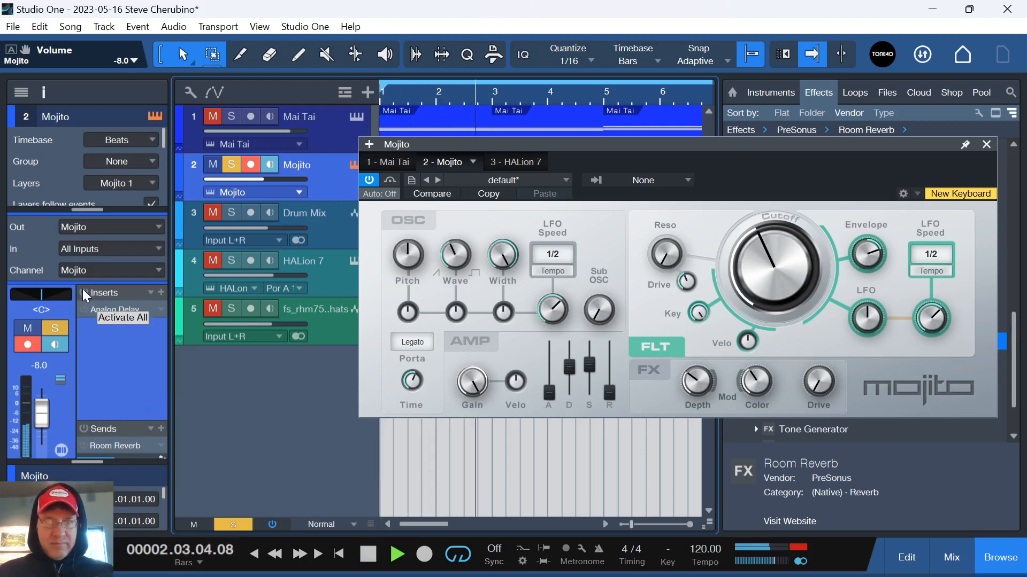
left_click(84, 430)
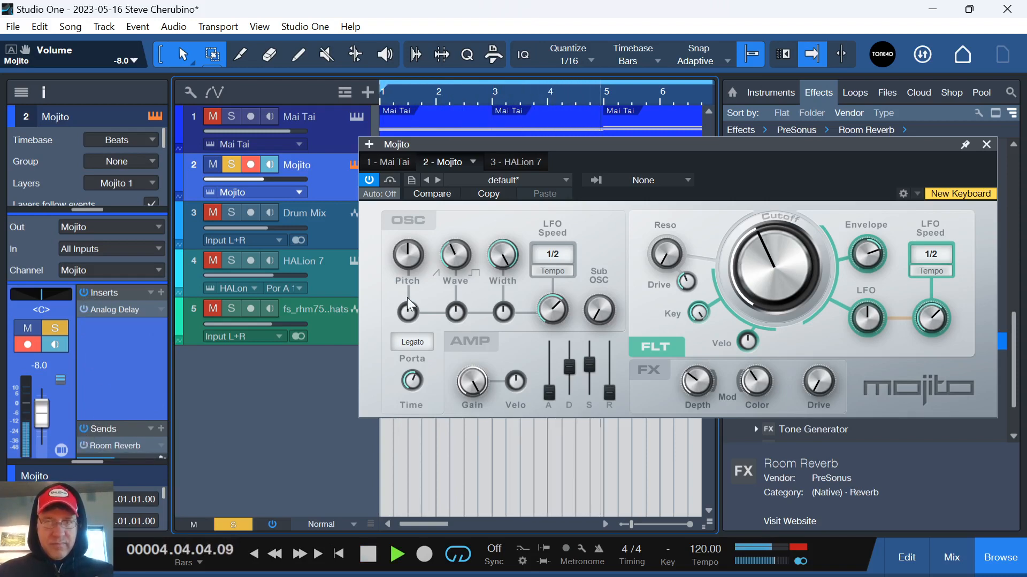
left_click(987, 146)
key("space")
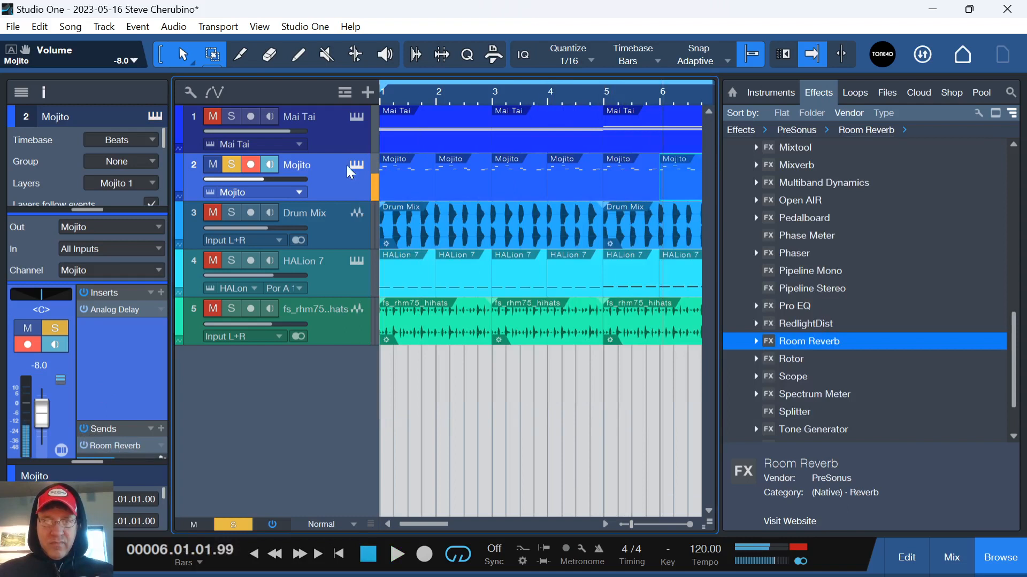
Switch the solo from the Mojito track to the Drum Mix track and play a short passage.
left_click(235, 167)
left_click(235, 216)
key("space")
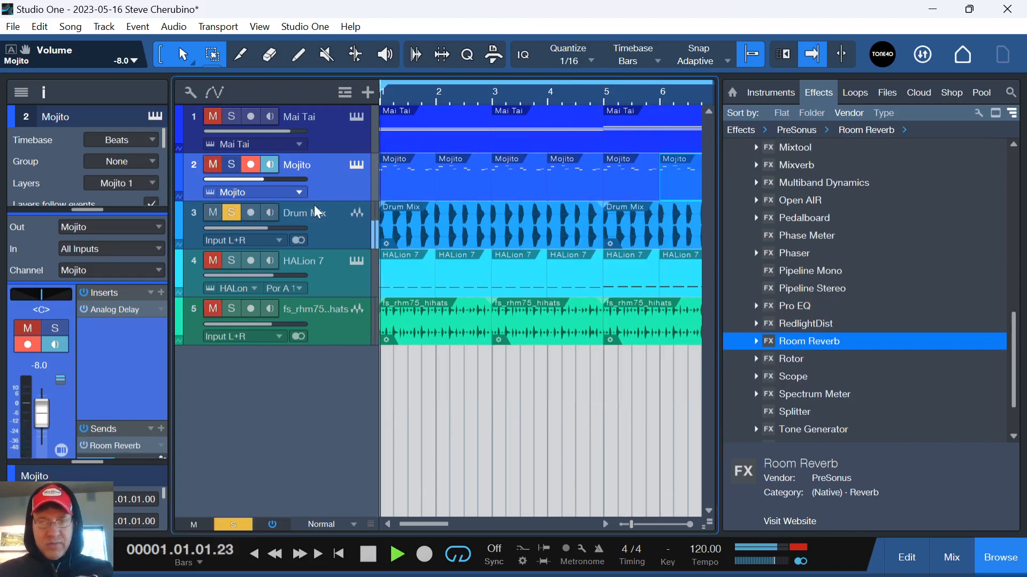
key("space")
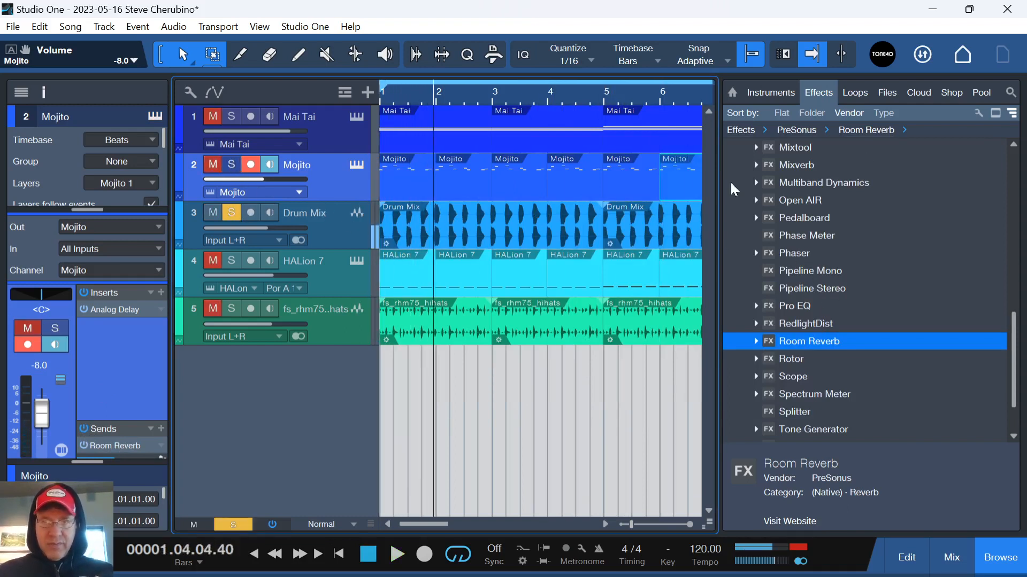
Search the Sound Sets files for "drum mix", clear the search and look through the Sound Sets folder.
left_click(887, 92)
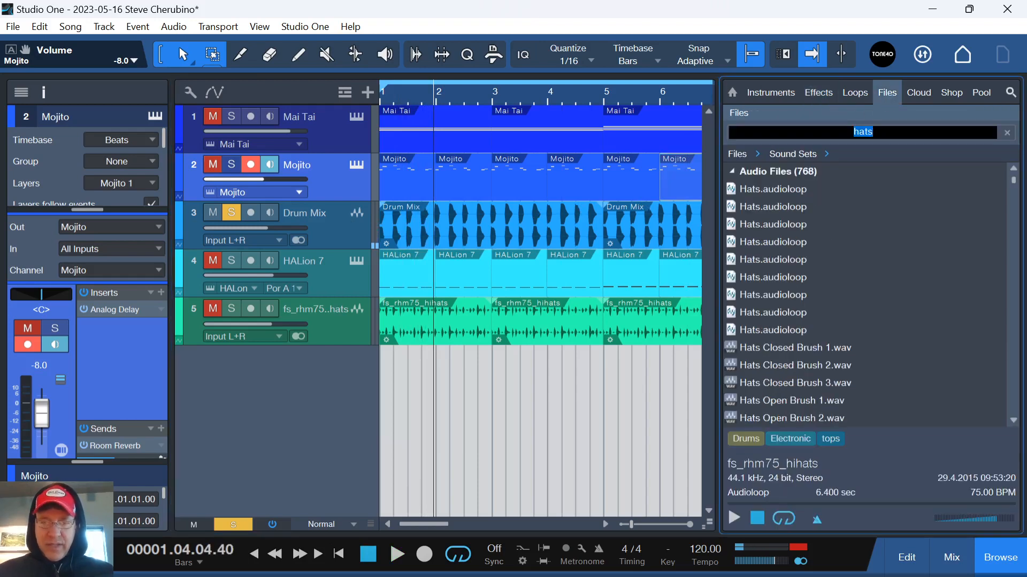
key("Return")
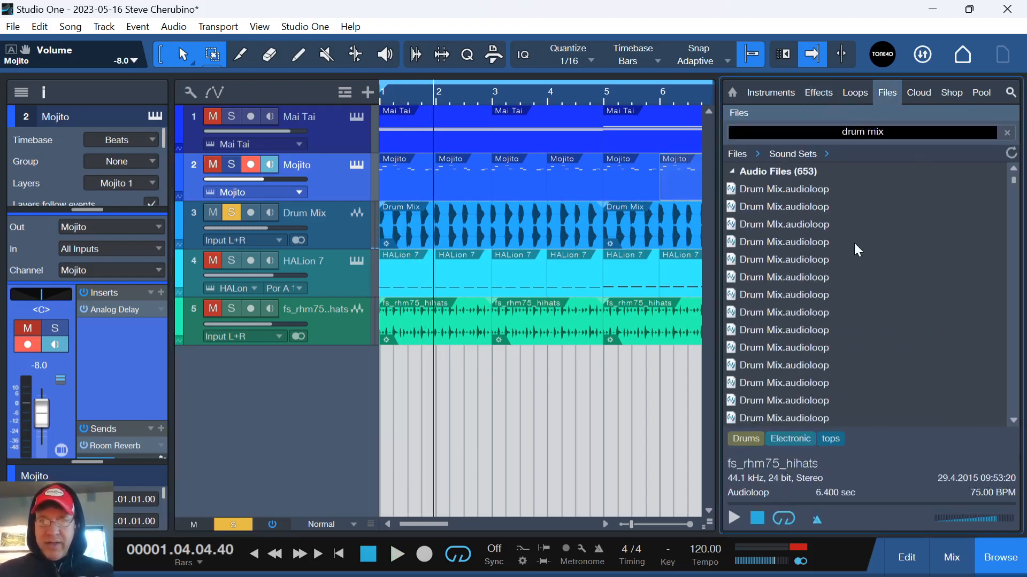
left_click(785, 156)
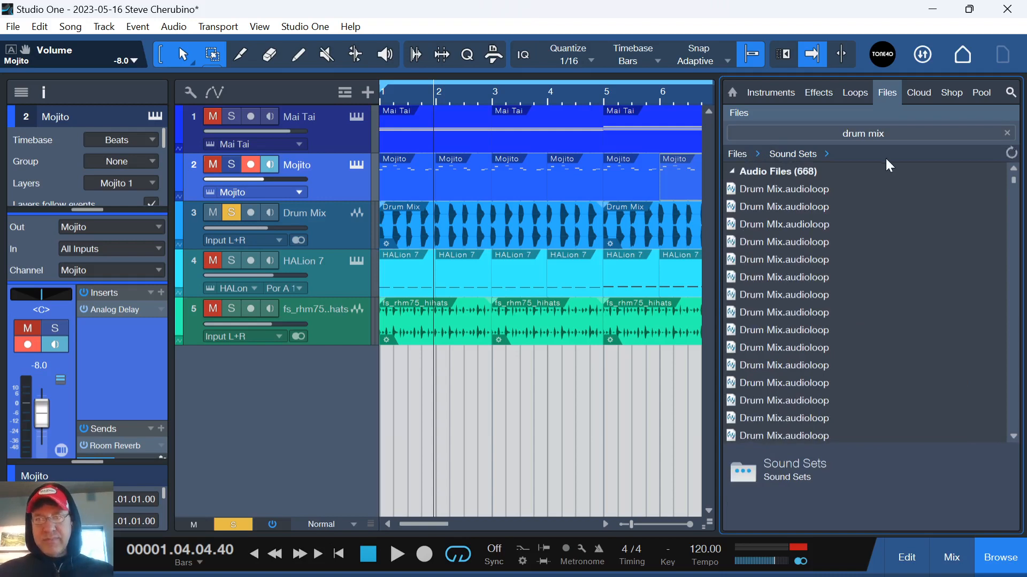
left_click(1008, 132)
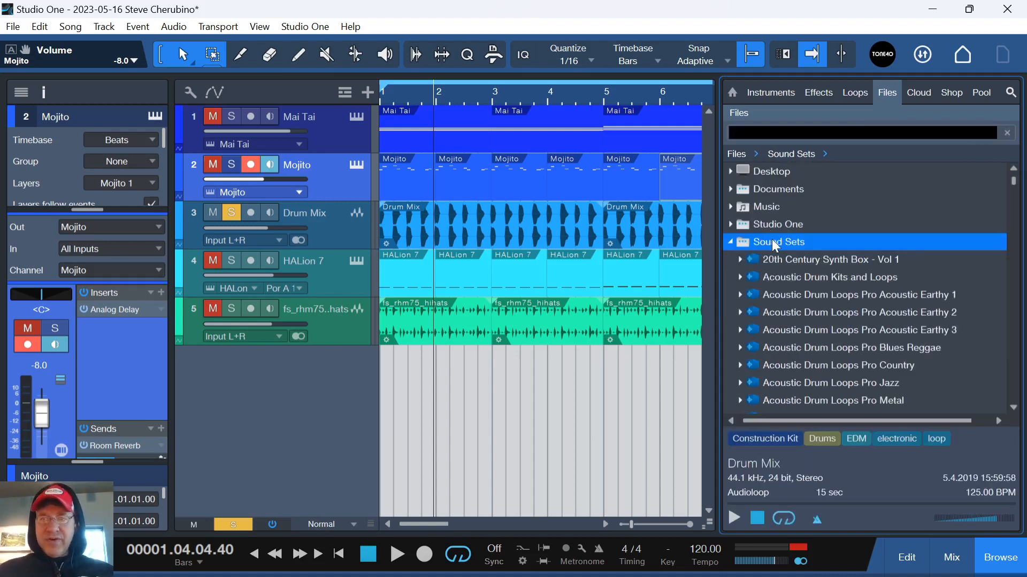
scroll(785, 281, "down", 15)
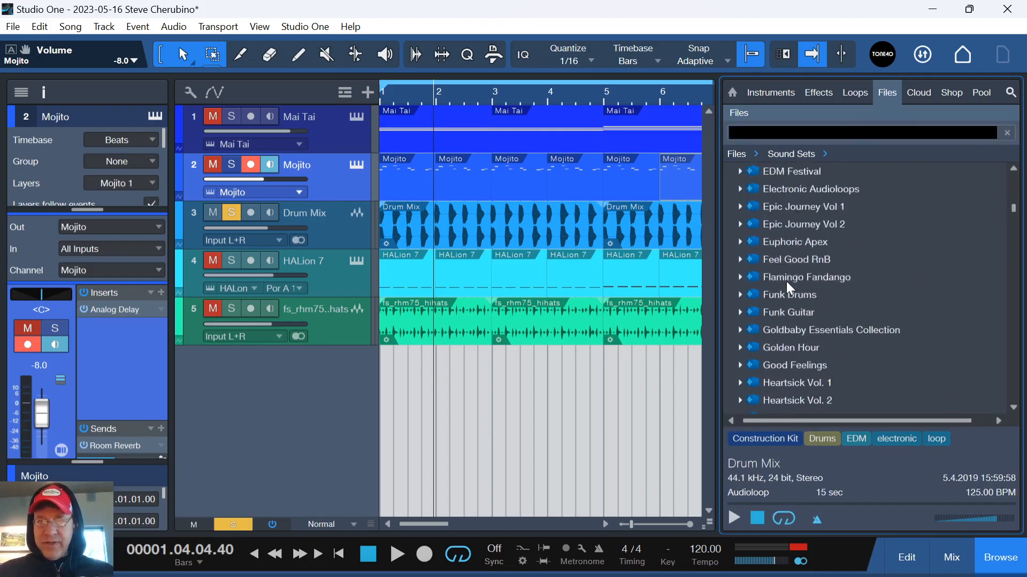
scroll(818, 224, "up", 4)
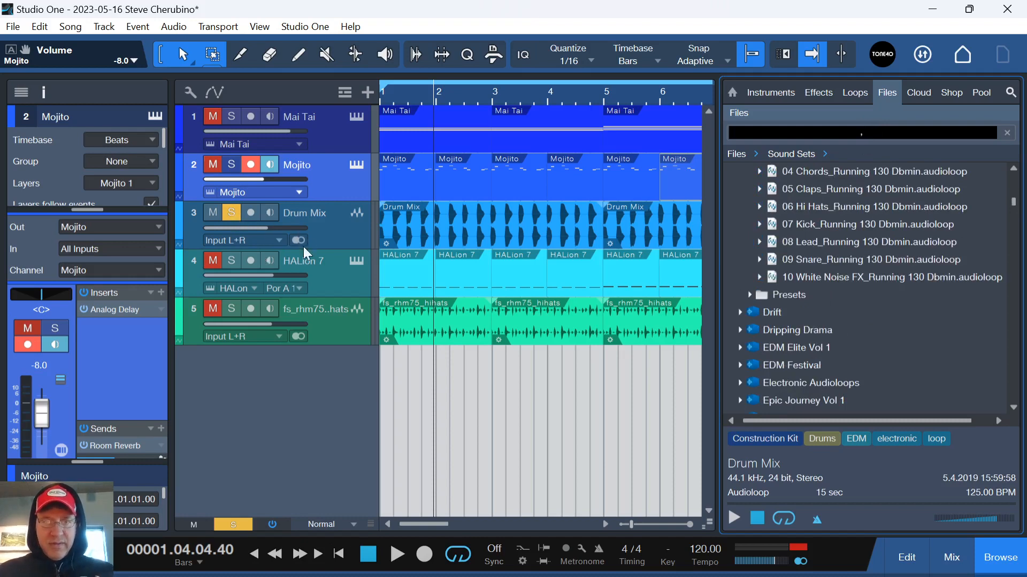
Select the Drum Mix track and listen to it soloed.
left_click(319, 232)
key("comma")
key("space")
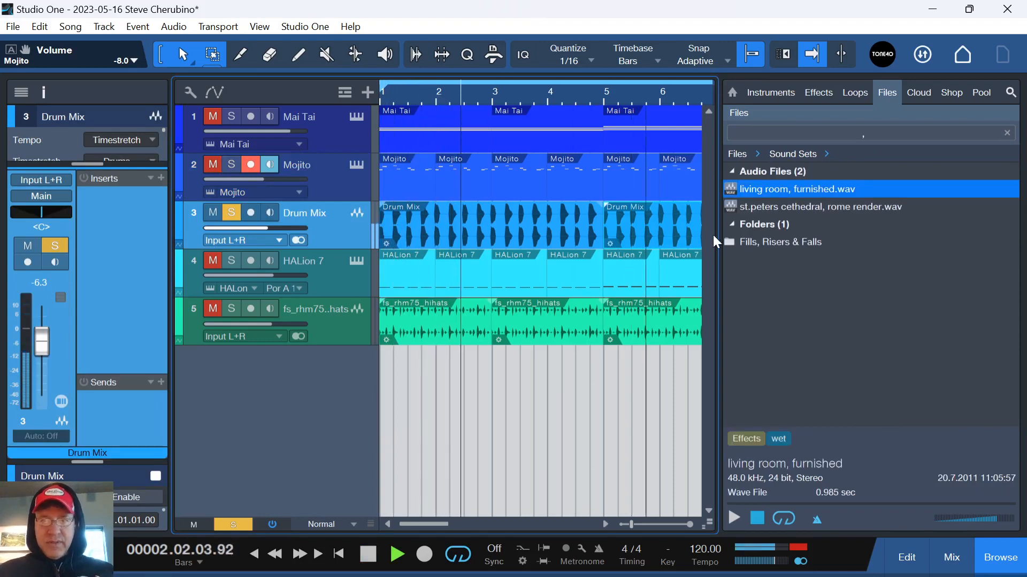
key("space")
Search the Sound Sets files for "hats" and look through the listed samples.
left_click(861, 132)
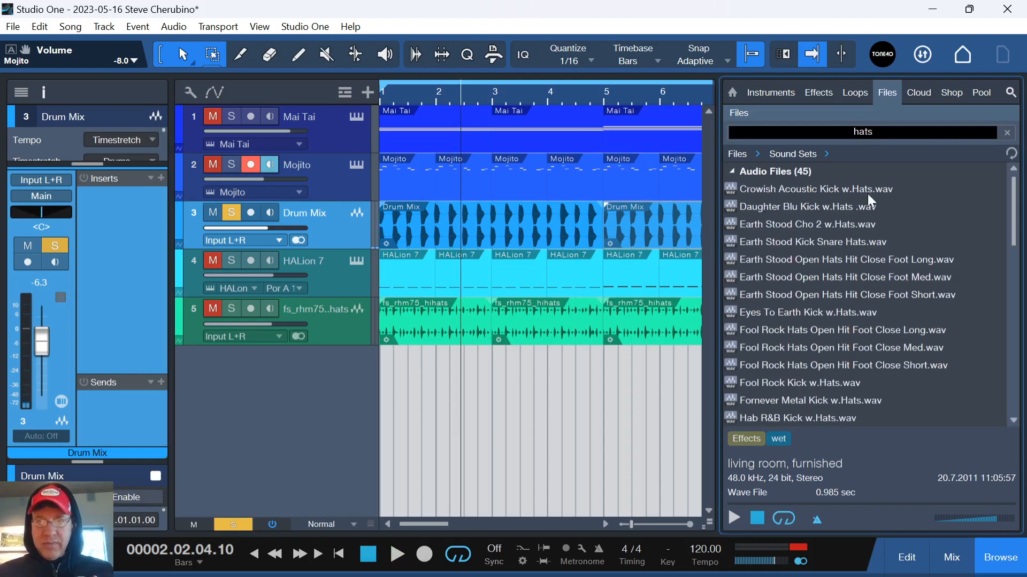
left_click(877, 135)
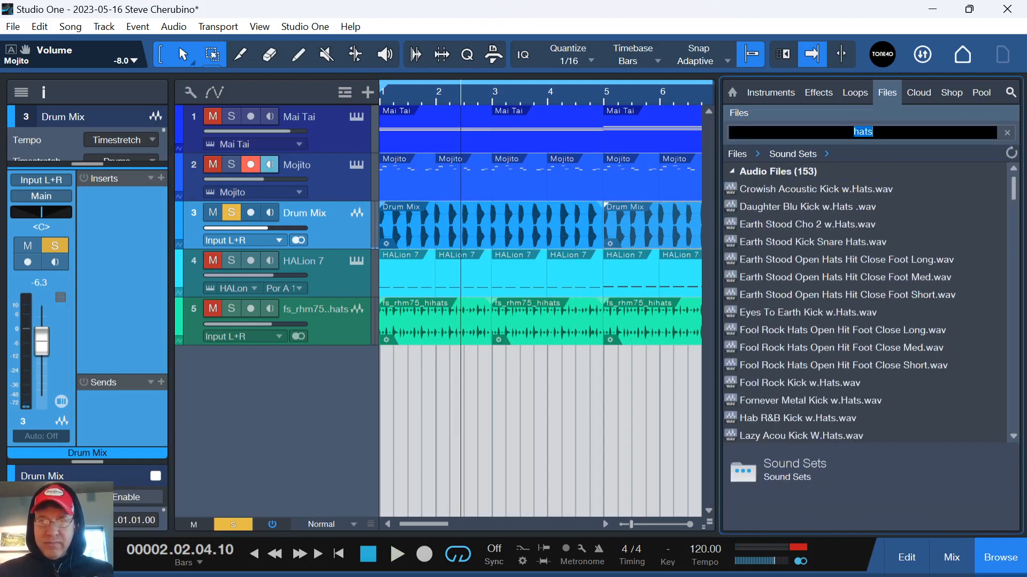
scroll(838, 296, "down", 15)
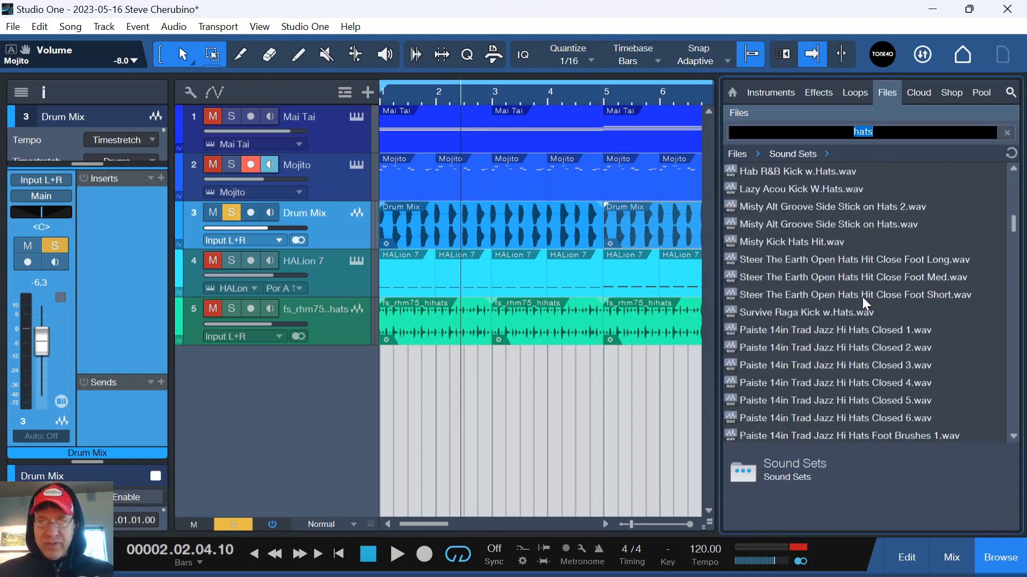
scroll(872, 325, "down", 13)
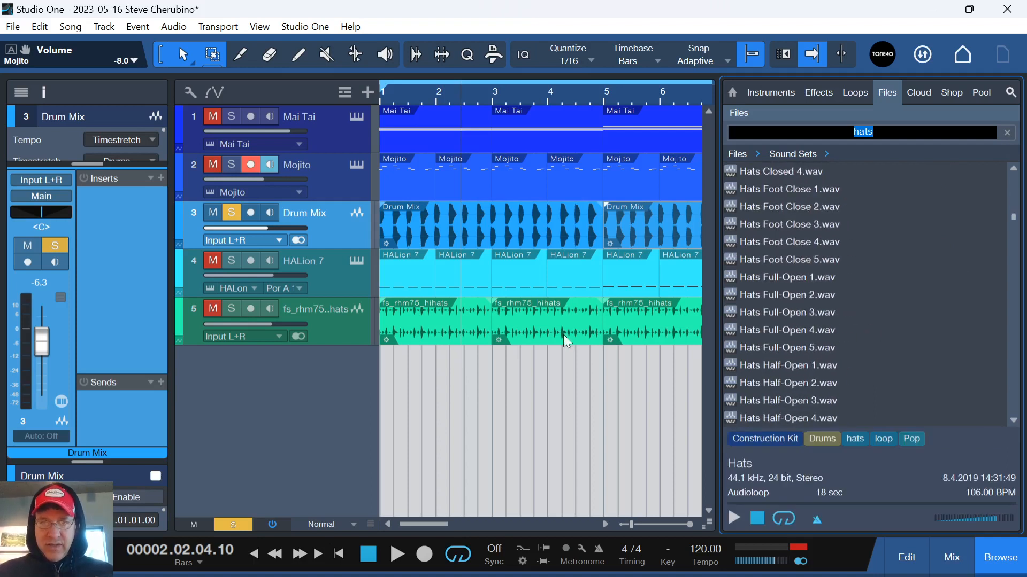
Solo the fs_rhm75_hihats track alongside Drum Mix, listen to both, and select the hi-hats track to view its inserts.
left_click(231, 308)
key("space")
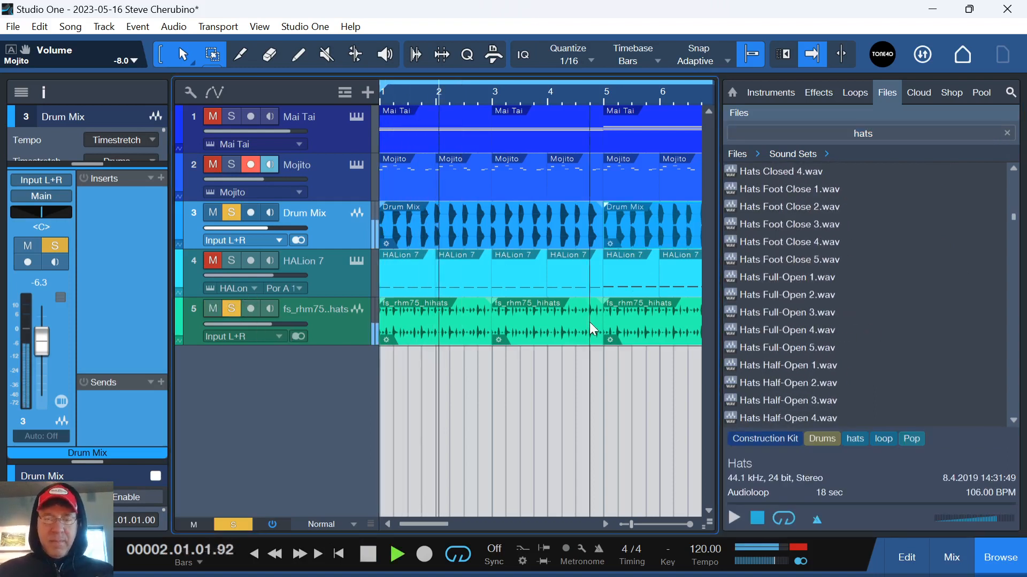
key("space")
left_click(323, 325)
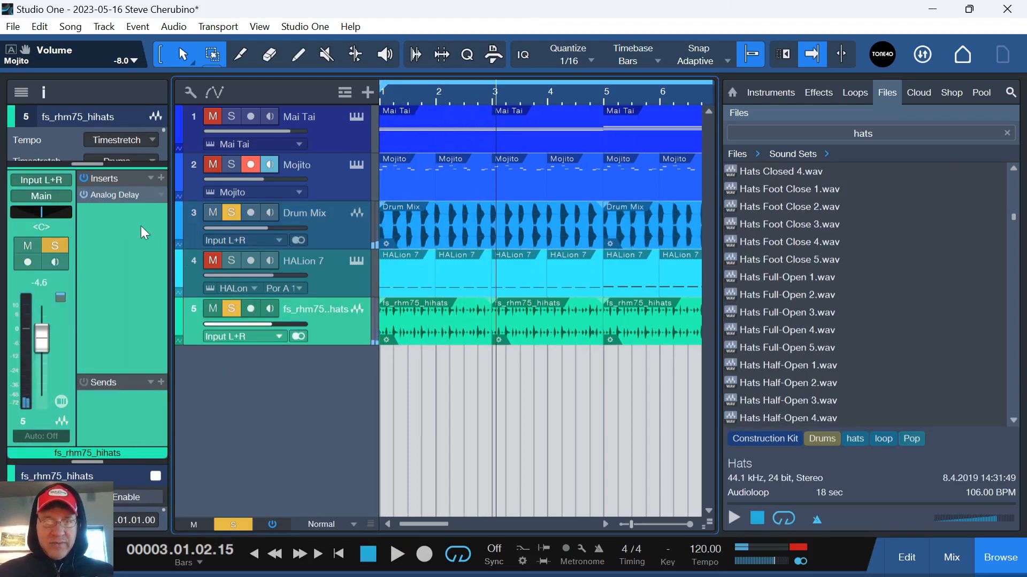
Compare the hi-hats alone with the full drums by muting Drum Mix, restoring it soloed during playback and stopping.
left_click(213, 214)
key("space")
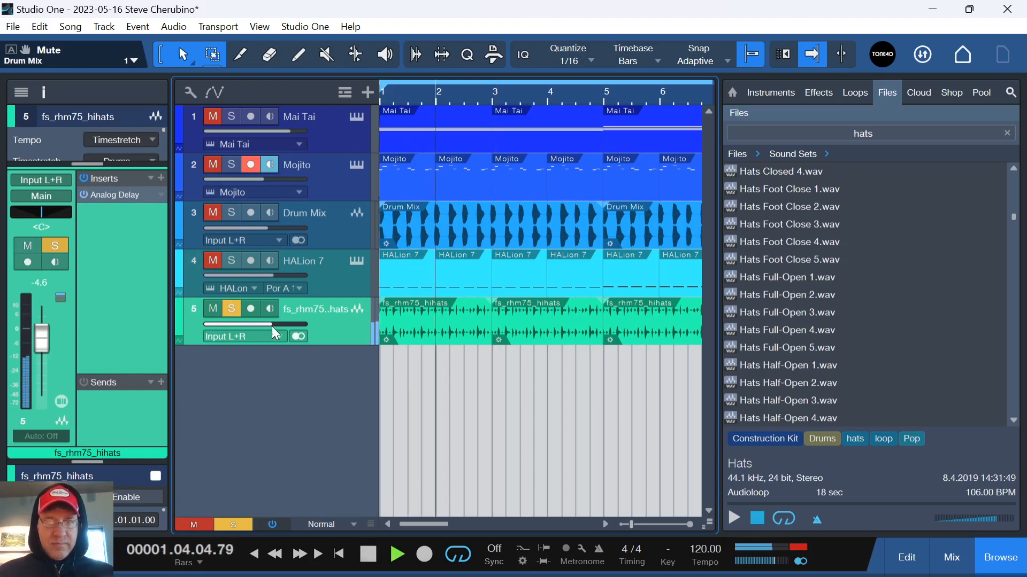
left_click(212, 213)
left_click(231, 213)
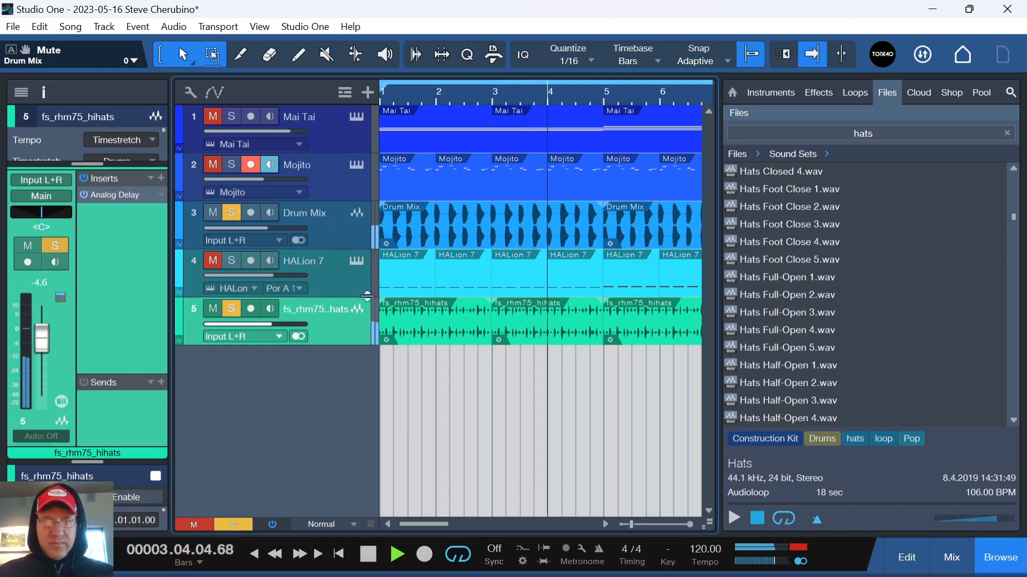
key("space")
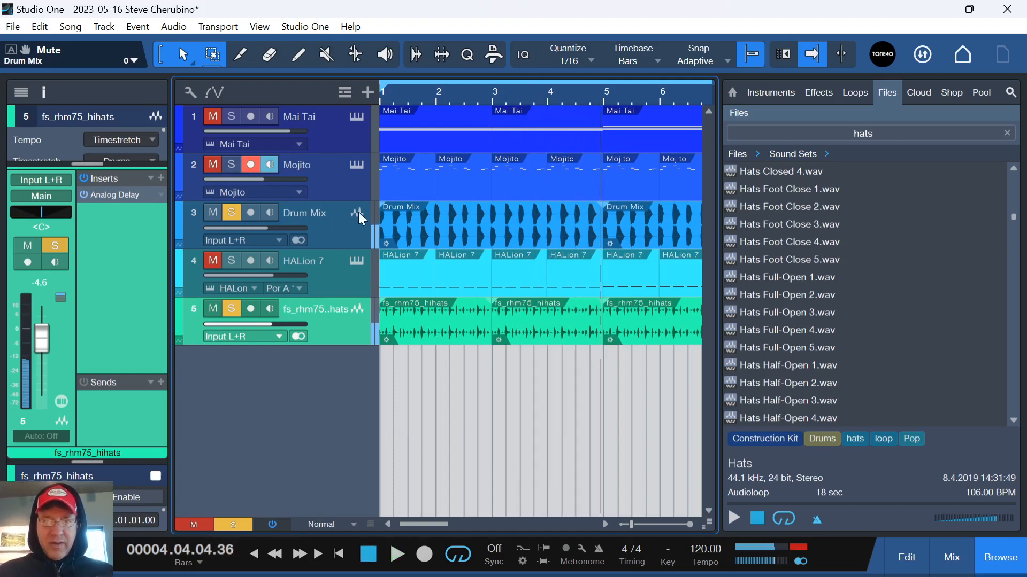
Select the Mojito track, hide the browser and open its first part in the note editor.
left_click(346, 188)
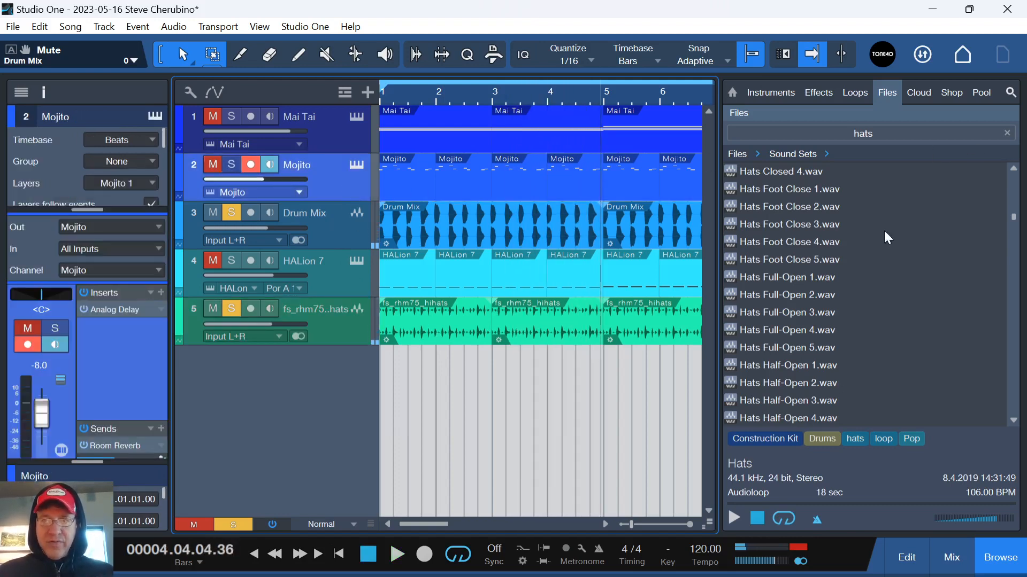
left_click(1000, 558)
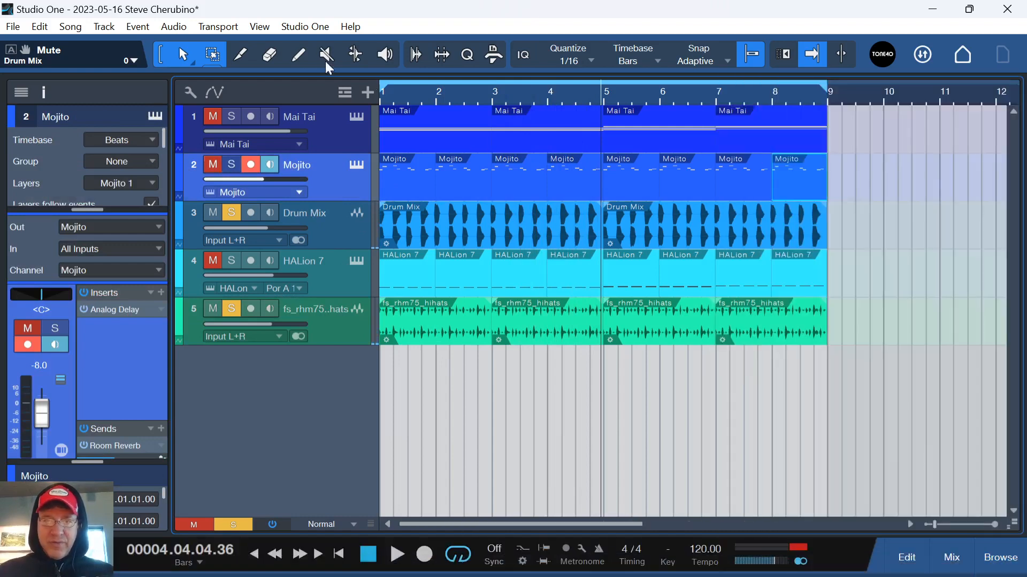
double_click(415, 183)
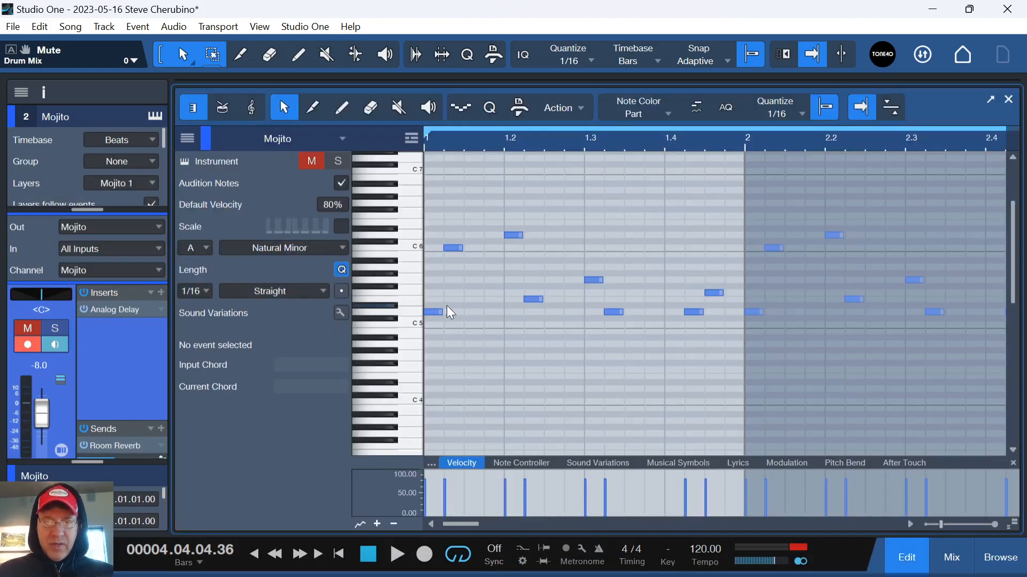
Select the first Mojito part's notes and try Randomize Notes with a C5 to A6 custom pitch range and note length excluded, without applying it.
left_click_drag(740, 359, 425, 153)
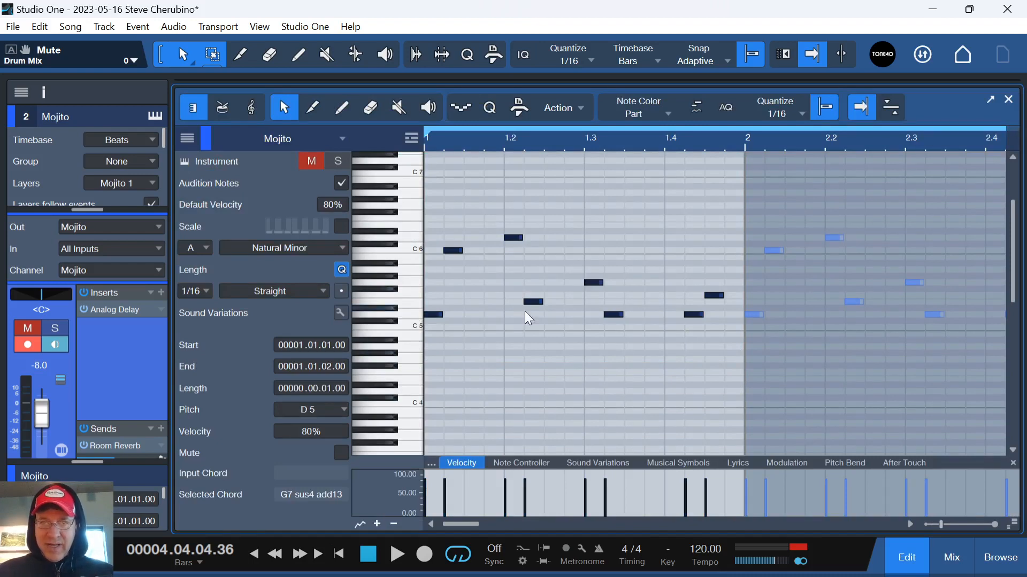
right_click(433, 318)
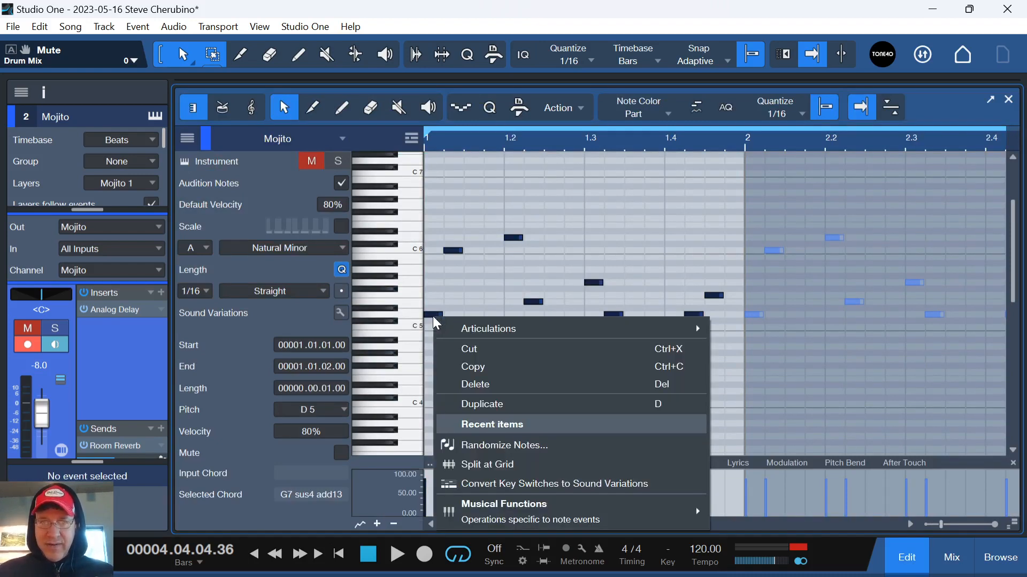
left_click(502, 446)
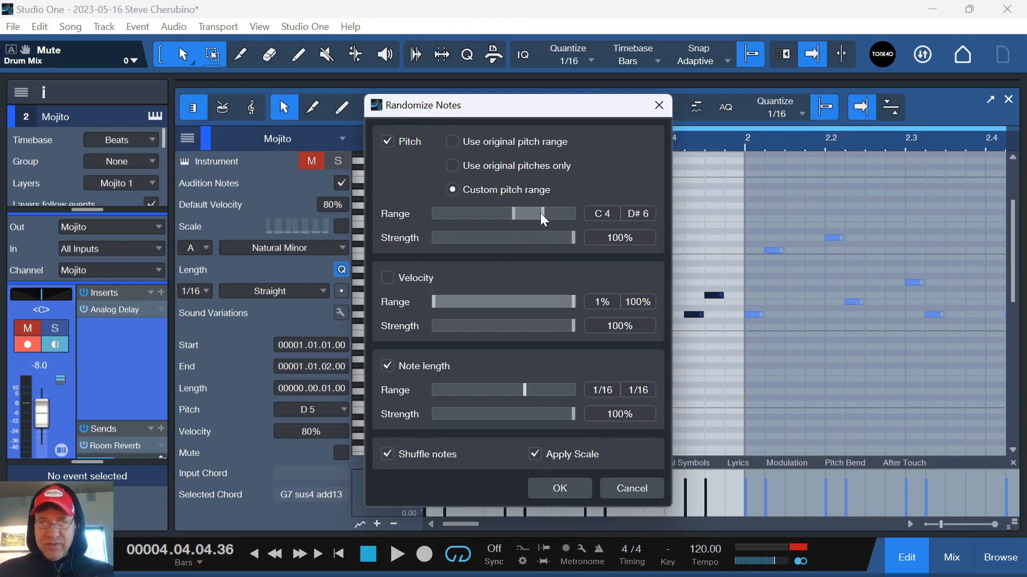
left_click_drag(540, 213, 536, 220)
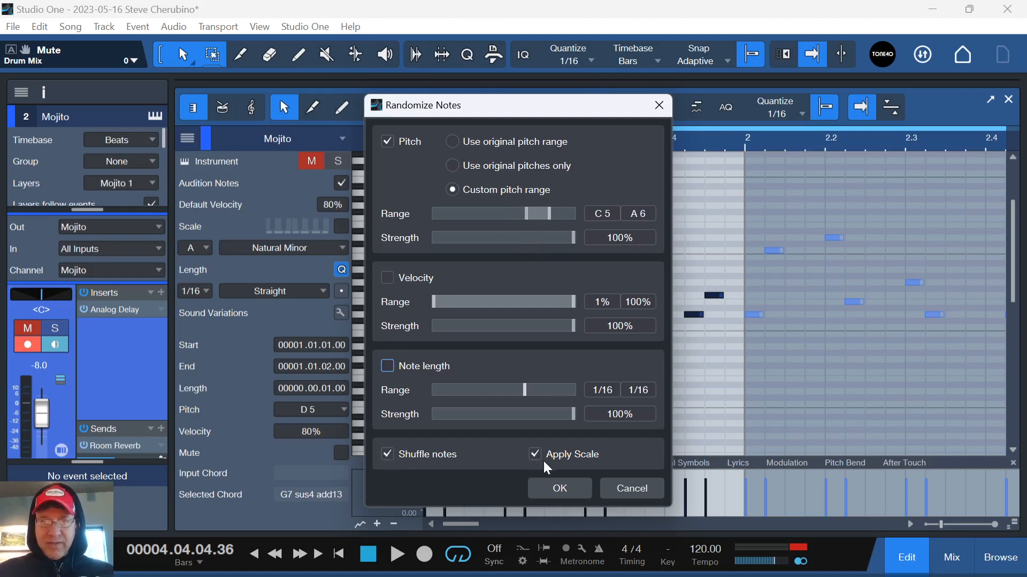
left_click(659, 110)
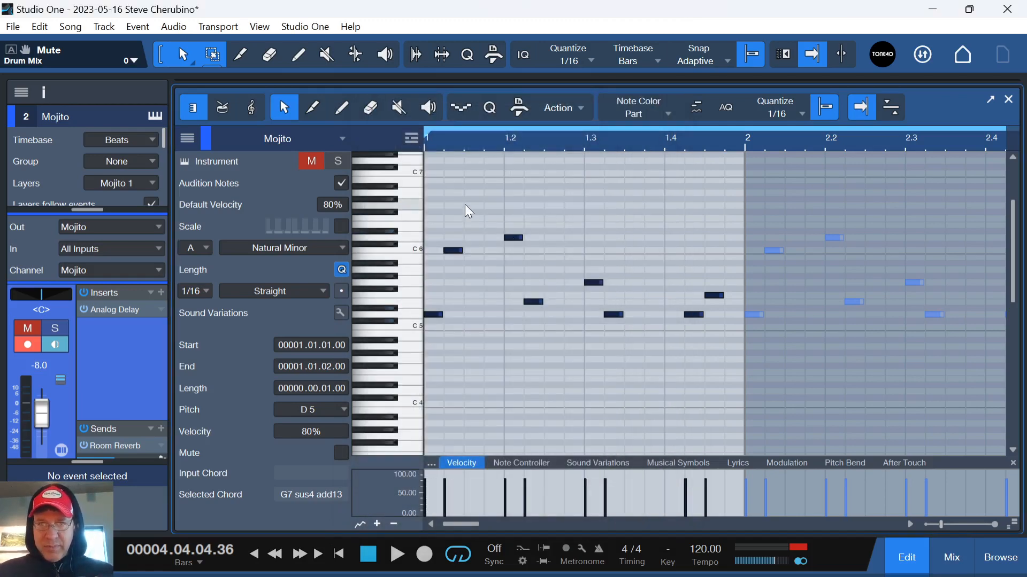
Deselect the Mojito notes, solo the track during playback, stop and close the note editor.
left_click_drag(469, 211, 508, 313)
left_click_drag(545, 183, 577, 337)
mouse_move(655, 340)
left_mouse_down()
mouse_move(670, 309)
mouse_move(669, 335)
left_mouse_up()
left_click(633, 235)
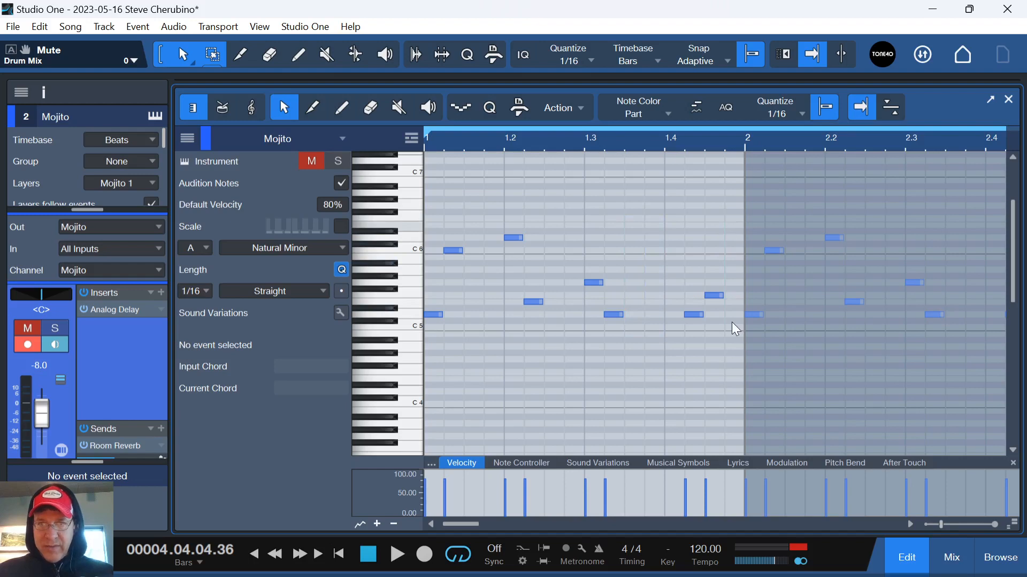
key("space")
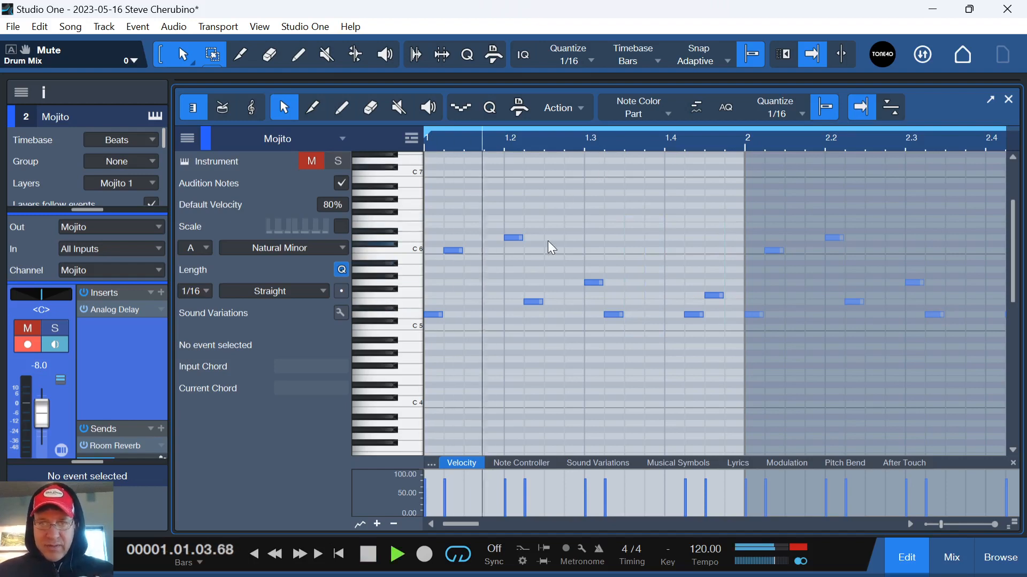
left_click(314, 159)
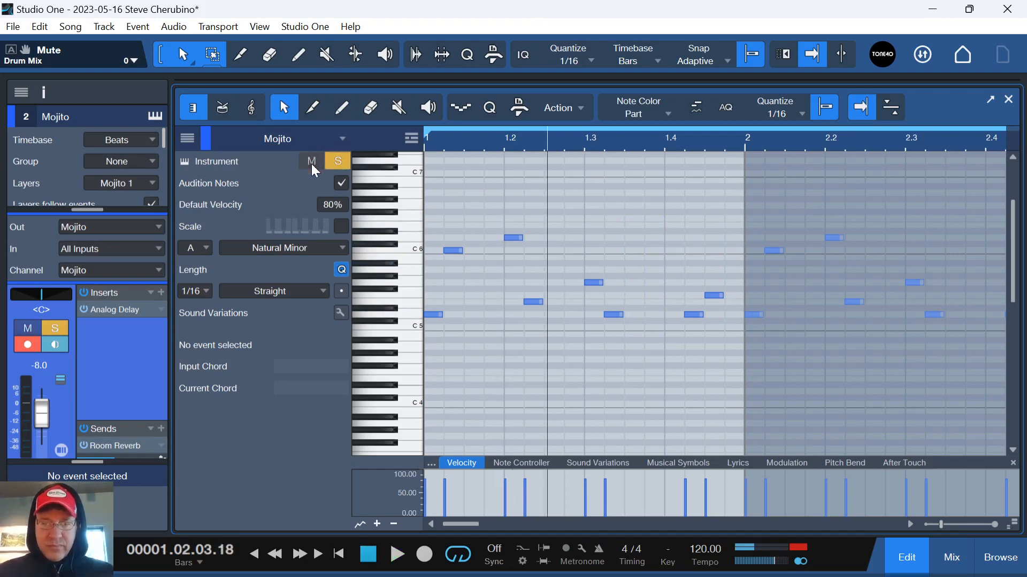
key("space")
left_click(1007, 102)
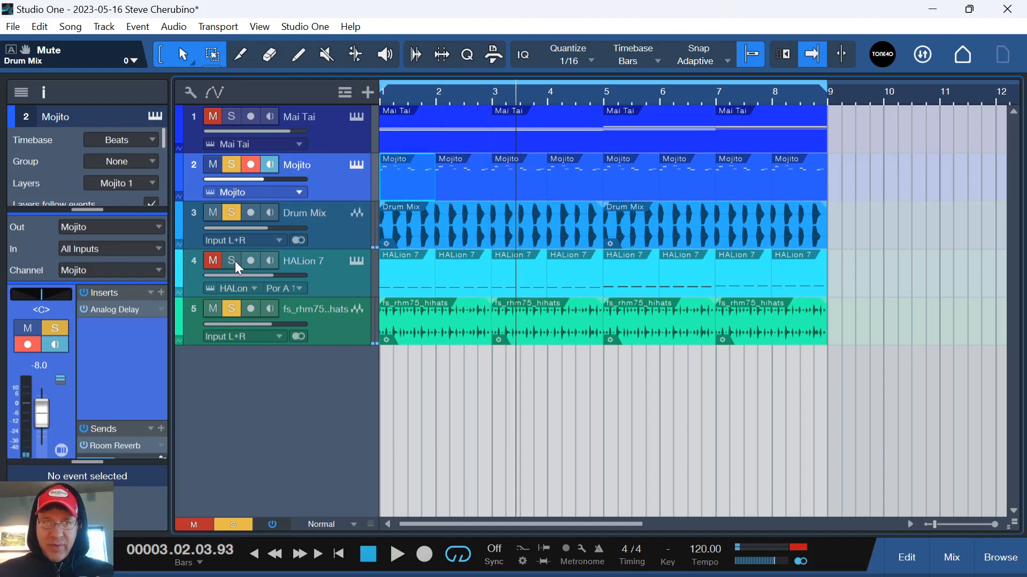
Solo the HALion 7 track, view its first part's notes, and check the Below Bass program in its instrument window.
double_click(388, 282)
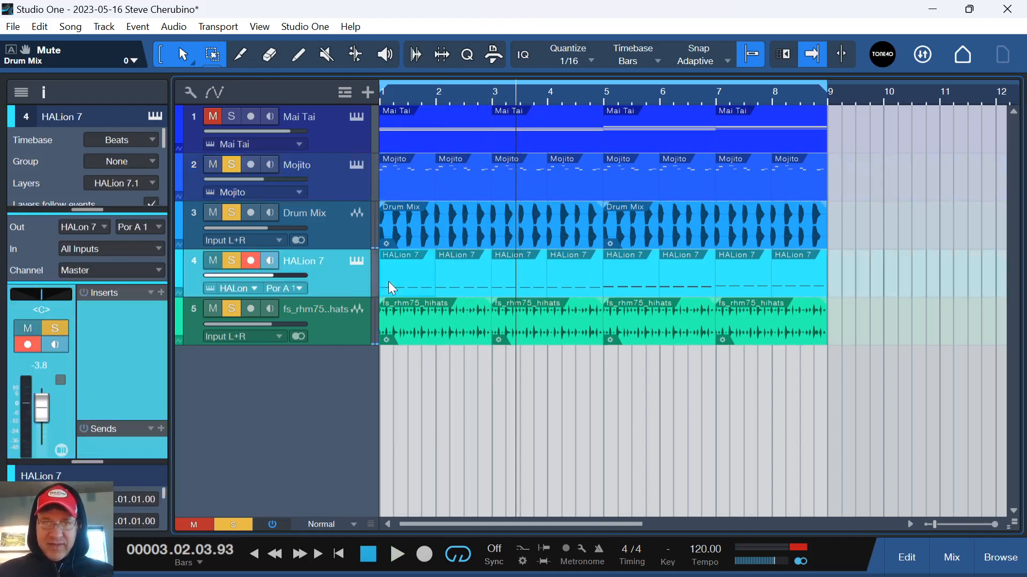
left_click(408, 382)
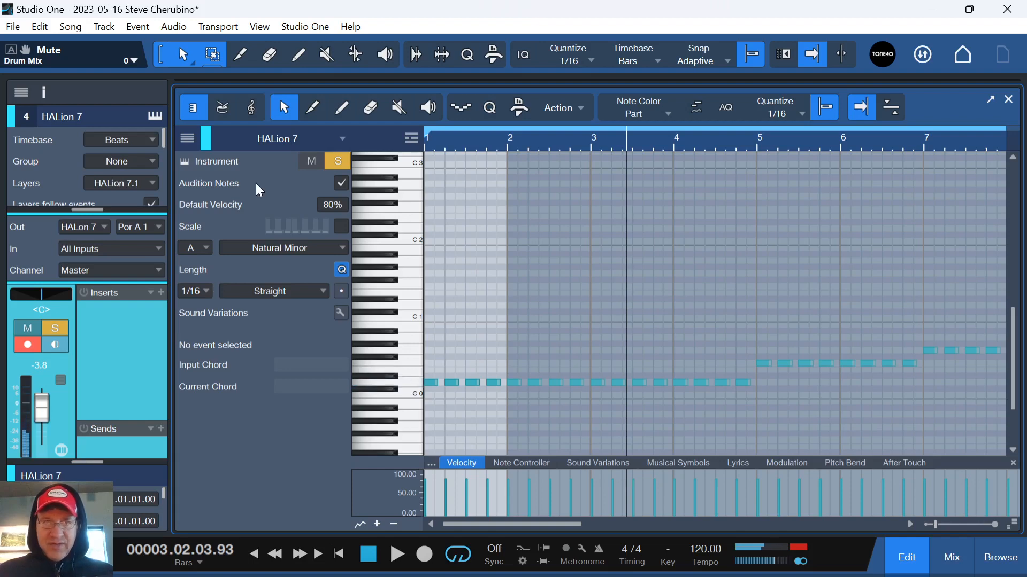
left_click(1008, 100)
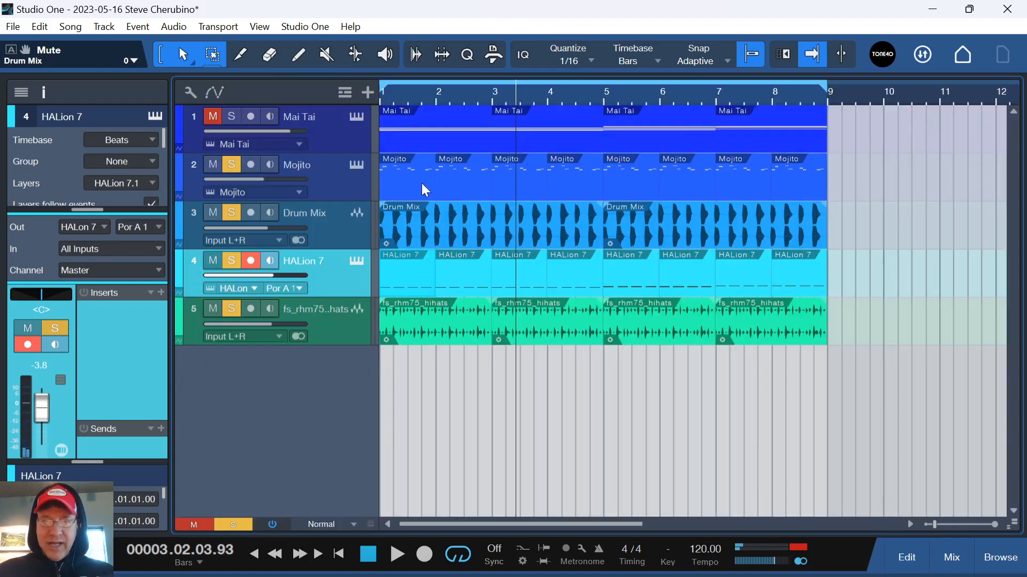
left_click(357, 262)
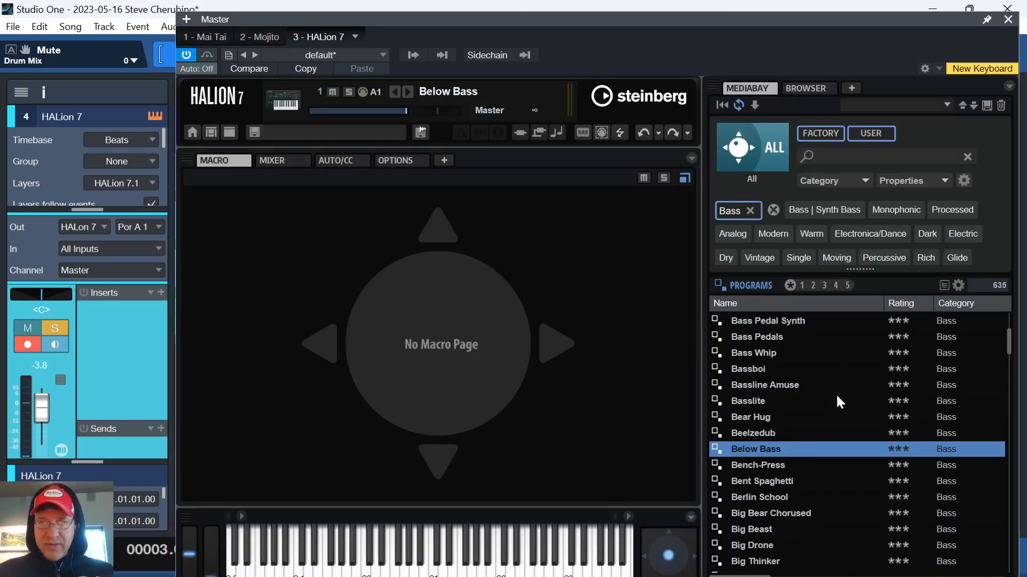
left_click(1008, 22)
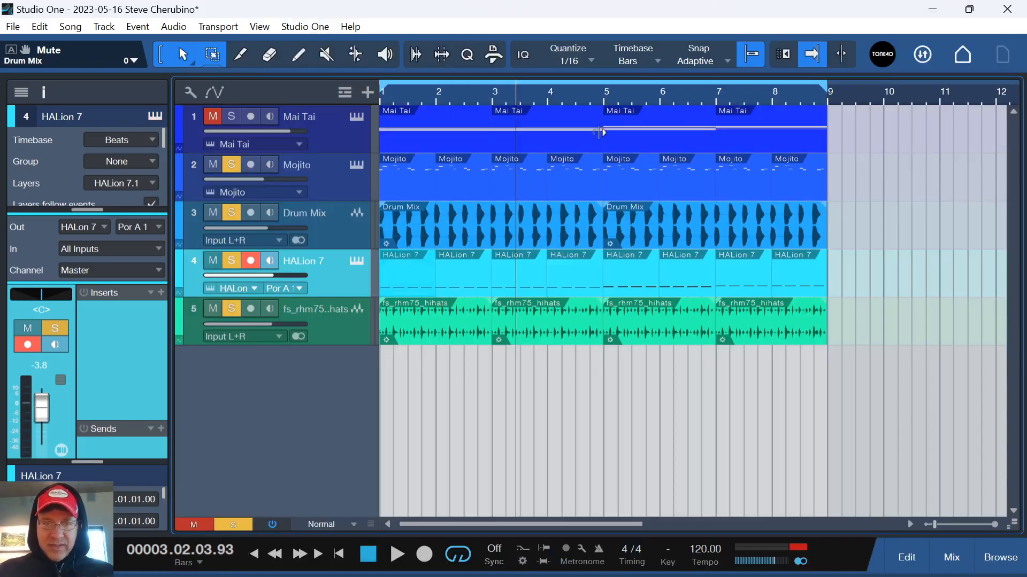
Play the eight-bar loop with Mojito, Drum Mix, HALion 7 and the hi-hats soloed, and stop at its end.
key("space")
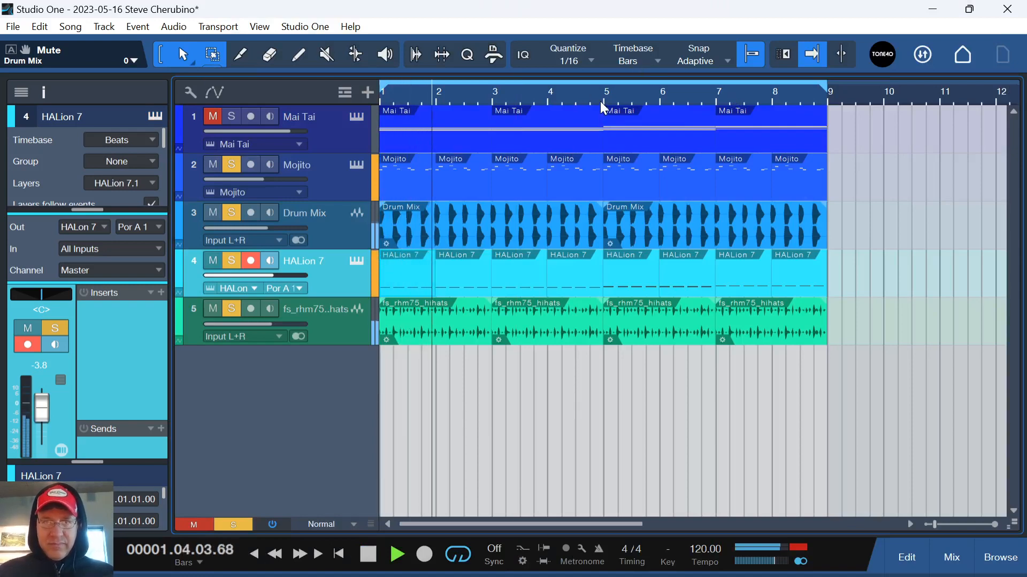
left_click_drag(600, 101, 715, 99)
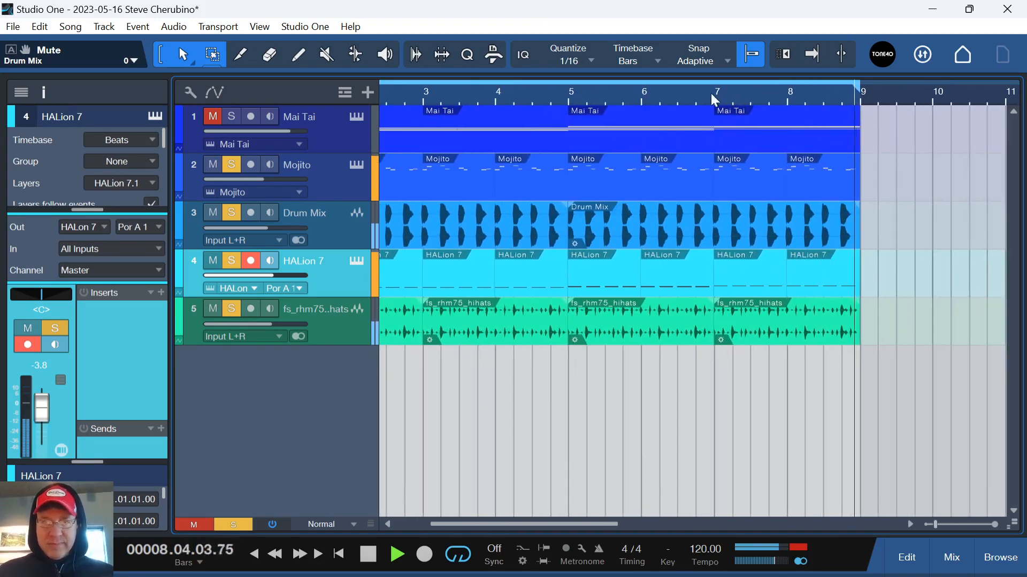
key("space")
Clear all mutes and solos, solo only the Mai Tai track and start playback.
left_click(232, 117)
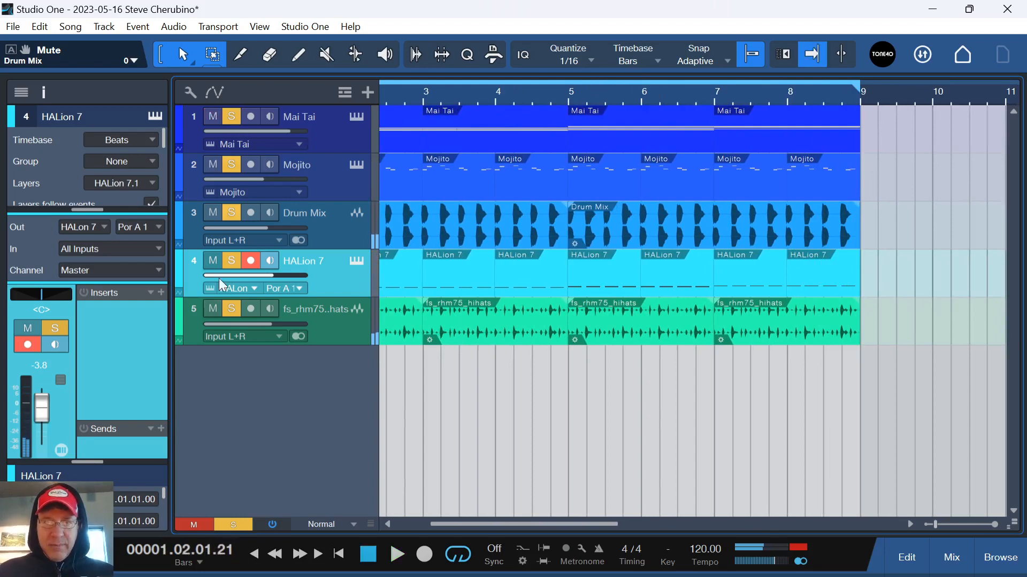
left_click(216, 524)
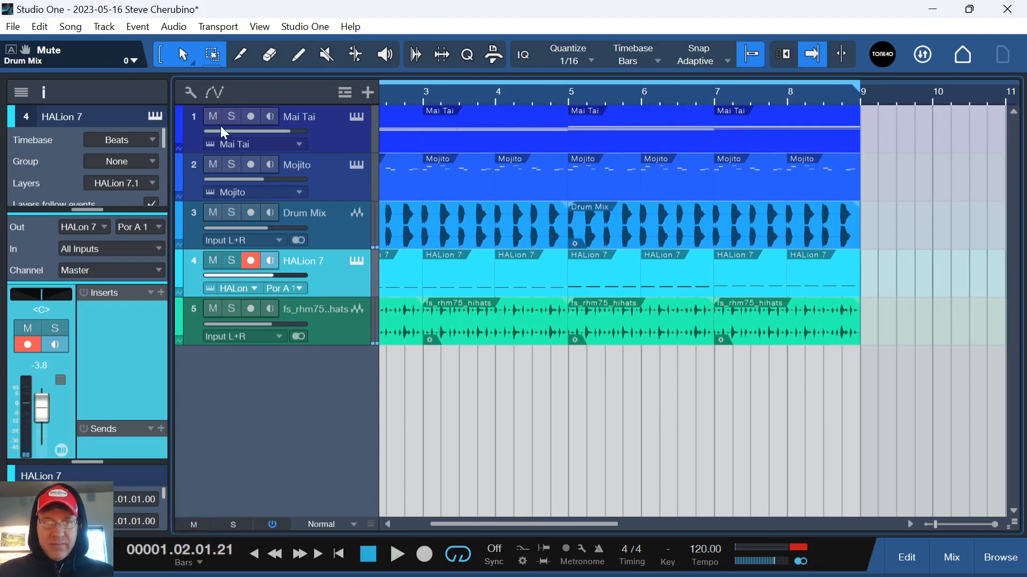
left_click(234, 117)
key("space")
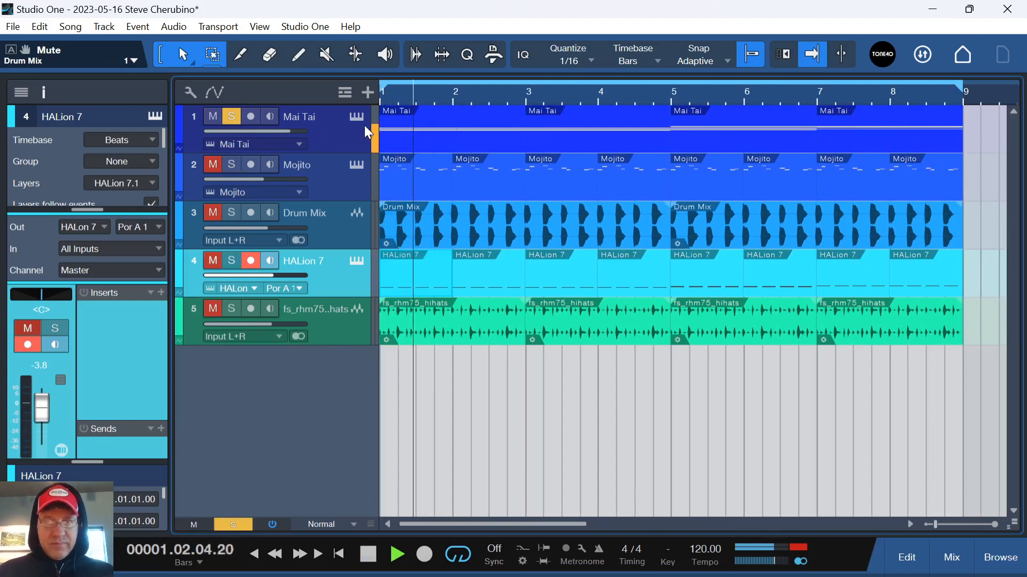
Open the Mai Tai synth, view its modulation routing and its chorus and reverb effects, and close the window.
left_click(357, 117)
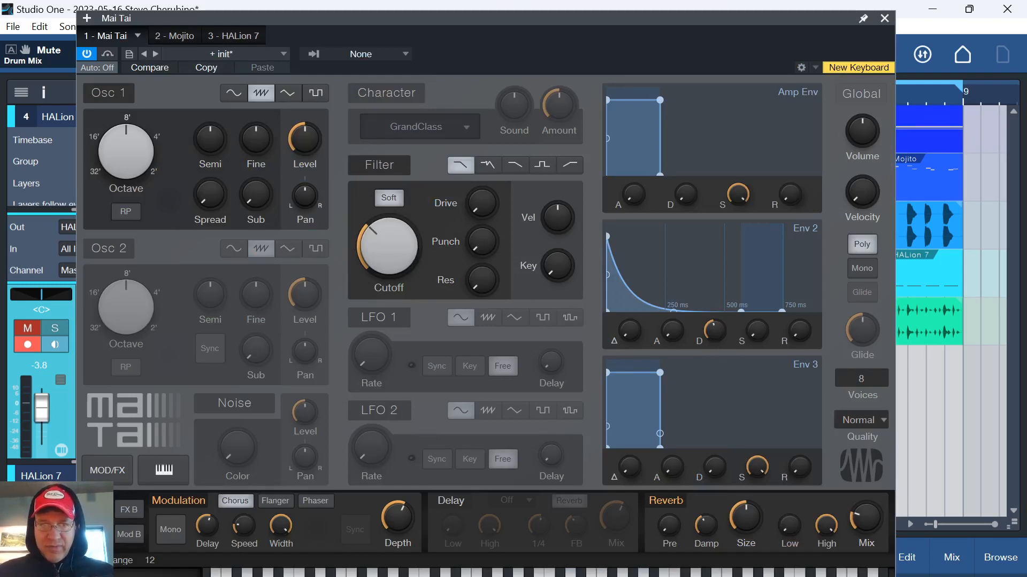
left_click(129, 534)
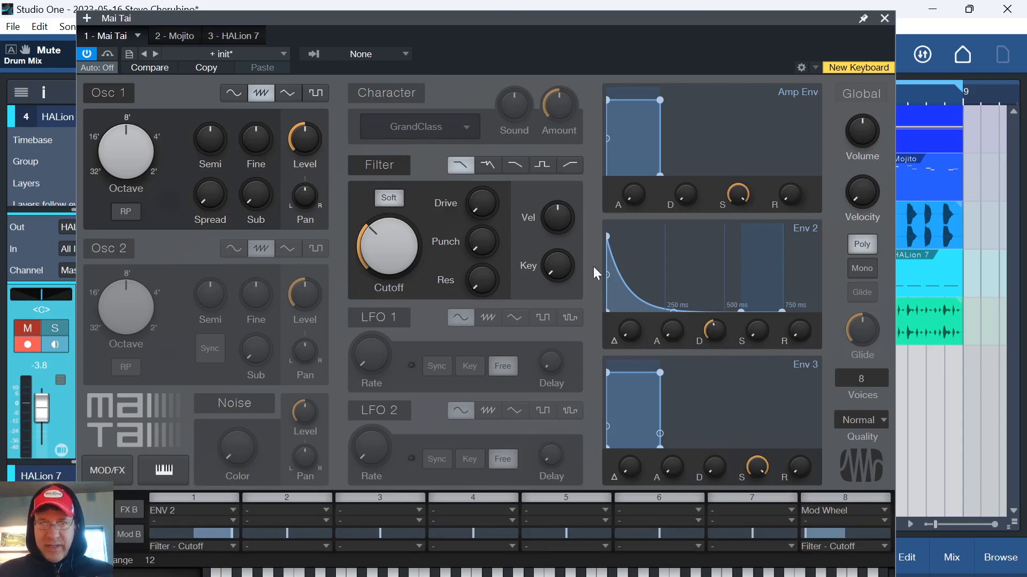
left_click(98, 510)
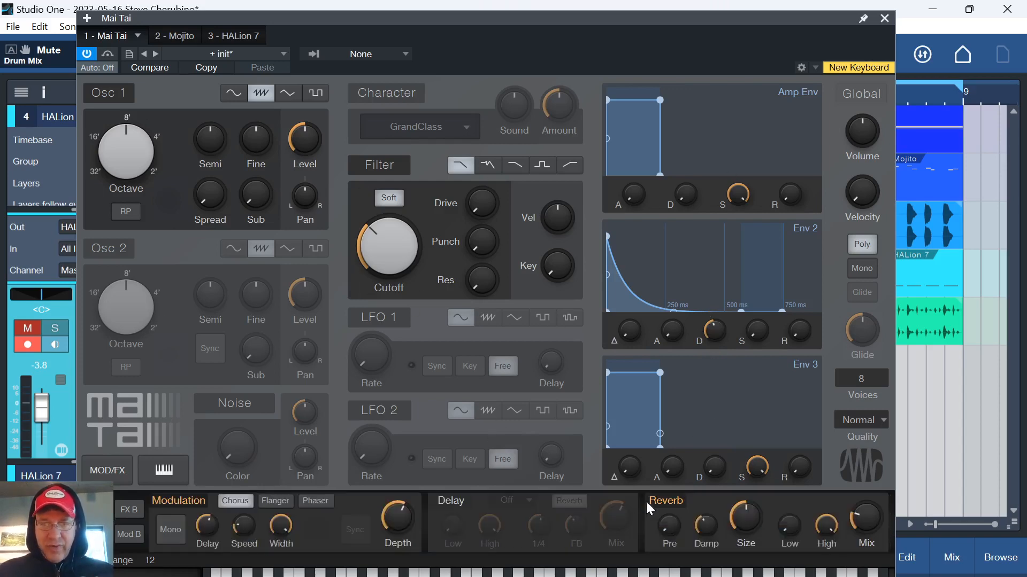
left_click(884, 18)
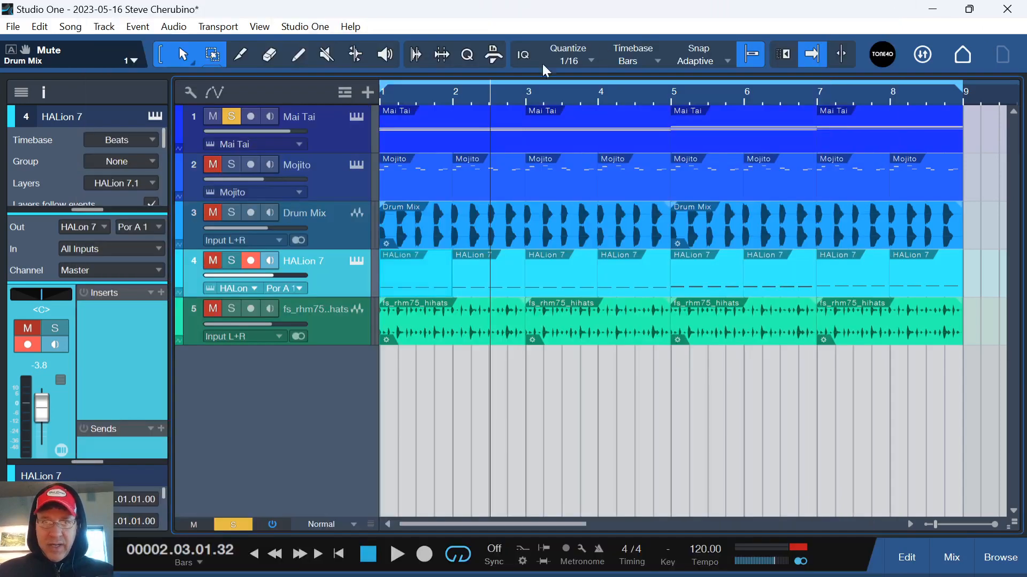
Play the soloed Mai Tai track while viewing its synth settings and the chord notes of its first part.
key("space")
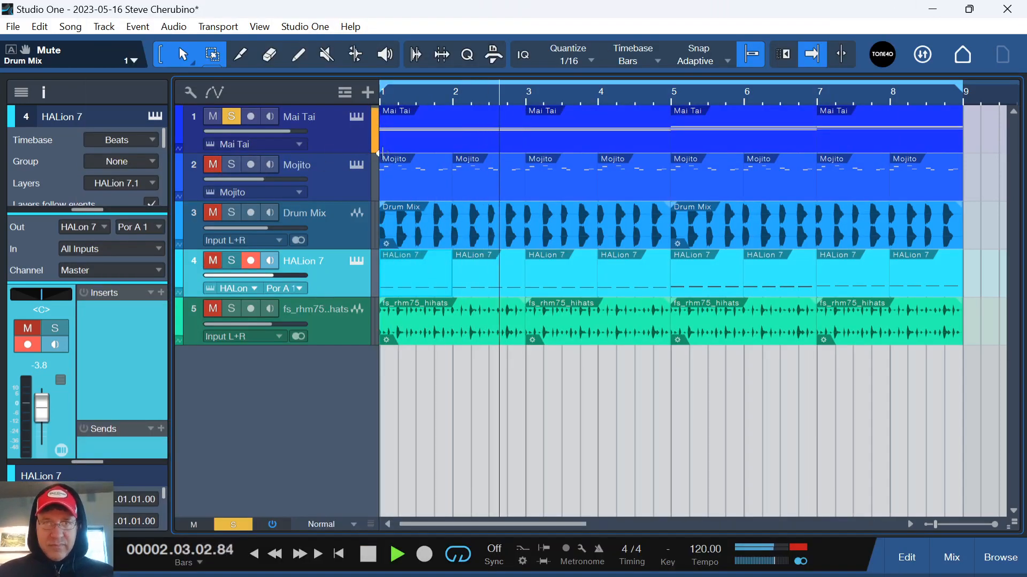
left_click(356, 117)
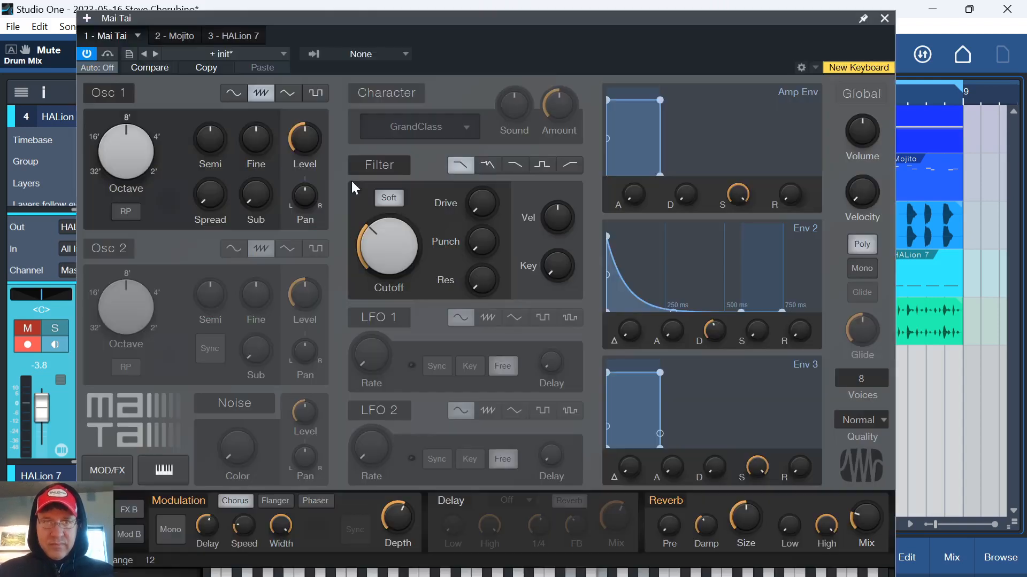
left_click(884, 18)
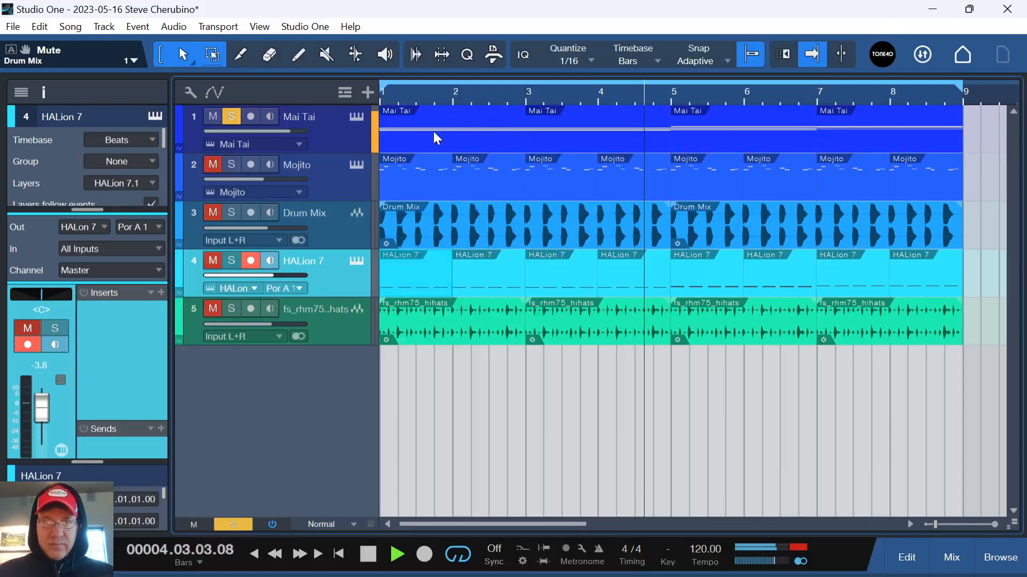
double_click(400, 137)
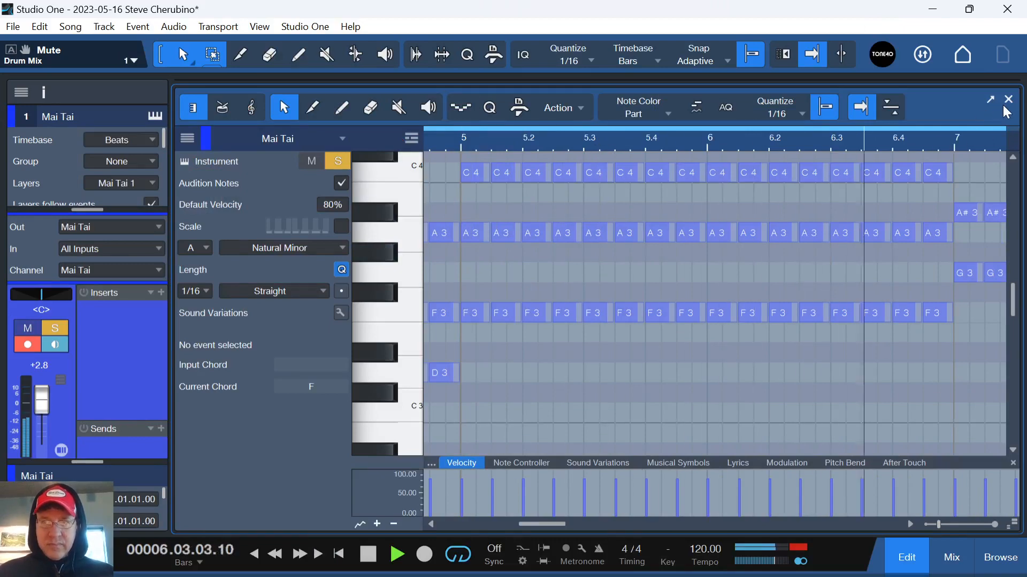
key("F2")
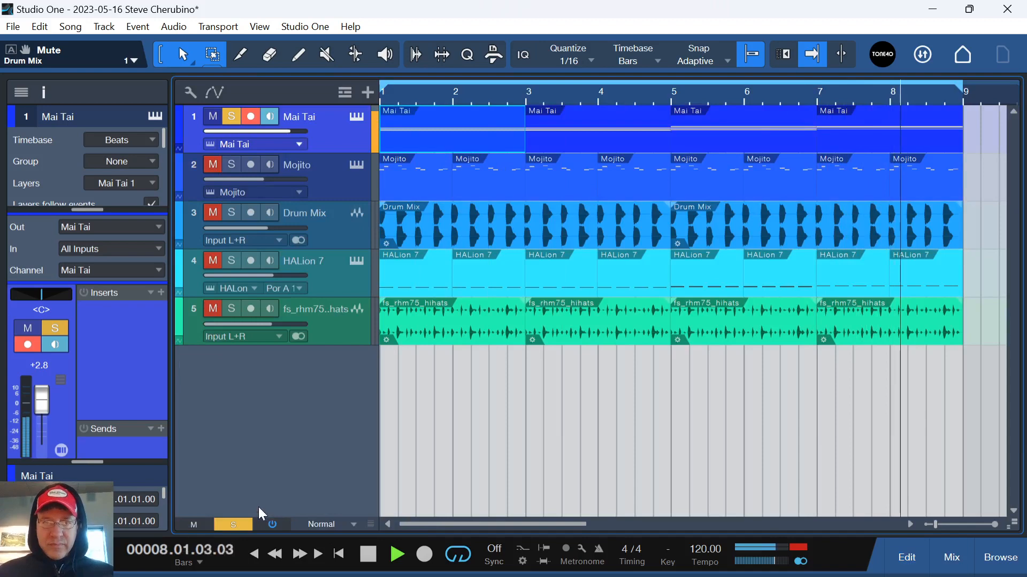
Unsolo the Mai Tai track, listen to all five tracks together through the loop and stop playback.
left_click(234, 524)
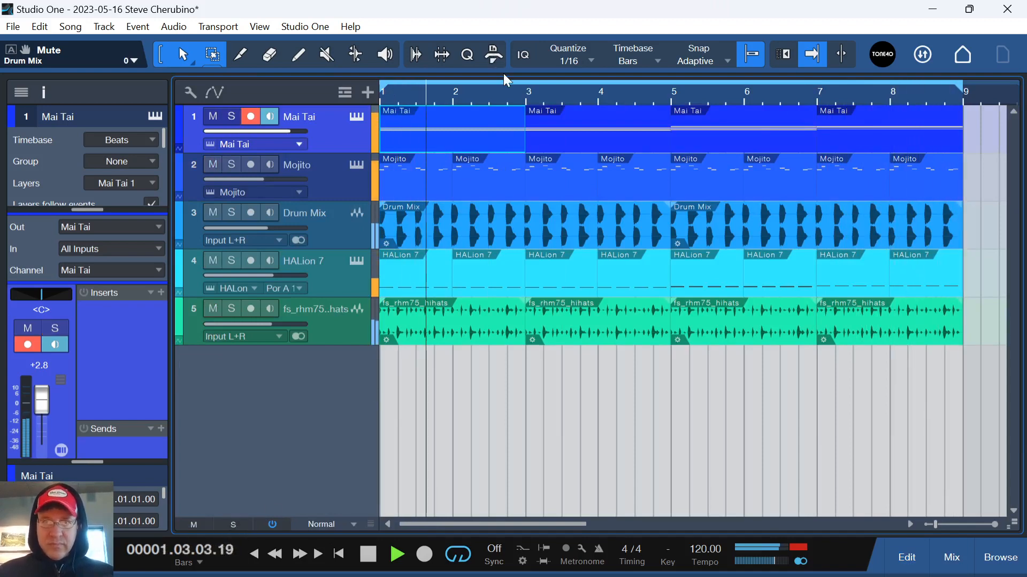
mouse_move(564, 103)
left_mouse_down()
mouse_move(552, 98)
mouse_move(575, 98)
left_mouse_up()
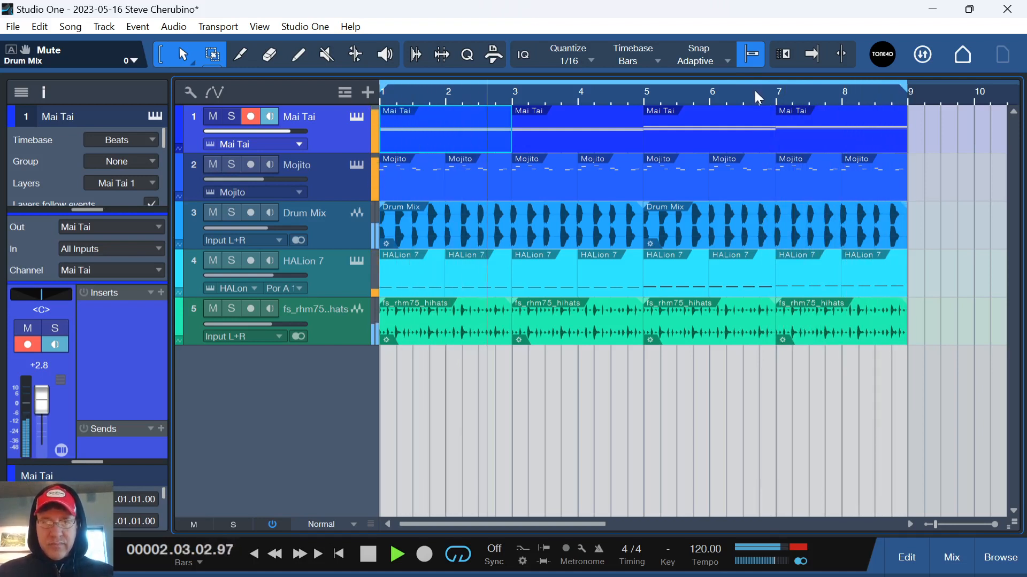
key("space")
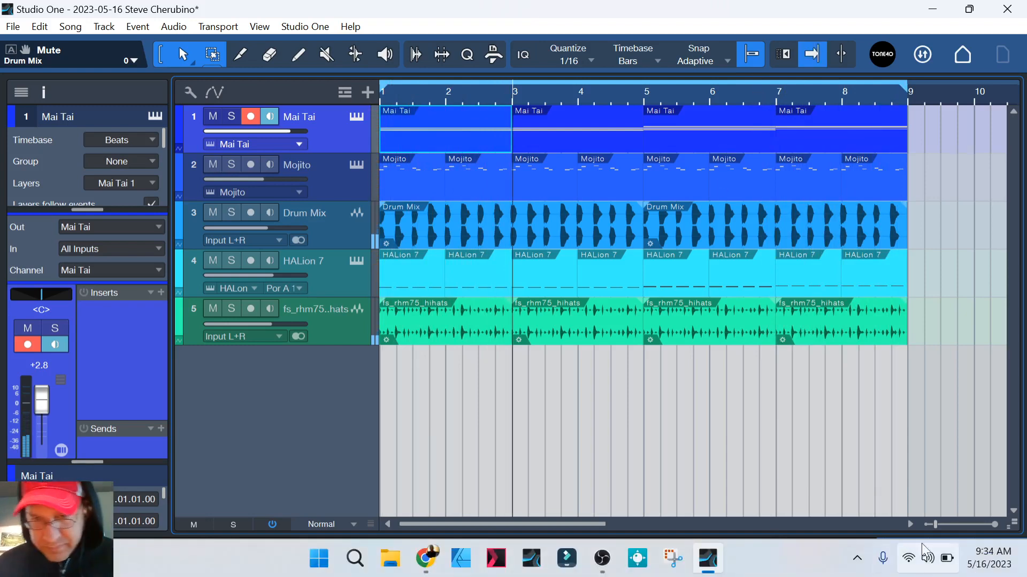
Switch to the OBS window and look at its running recording.
mouse_move(662, 575)
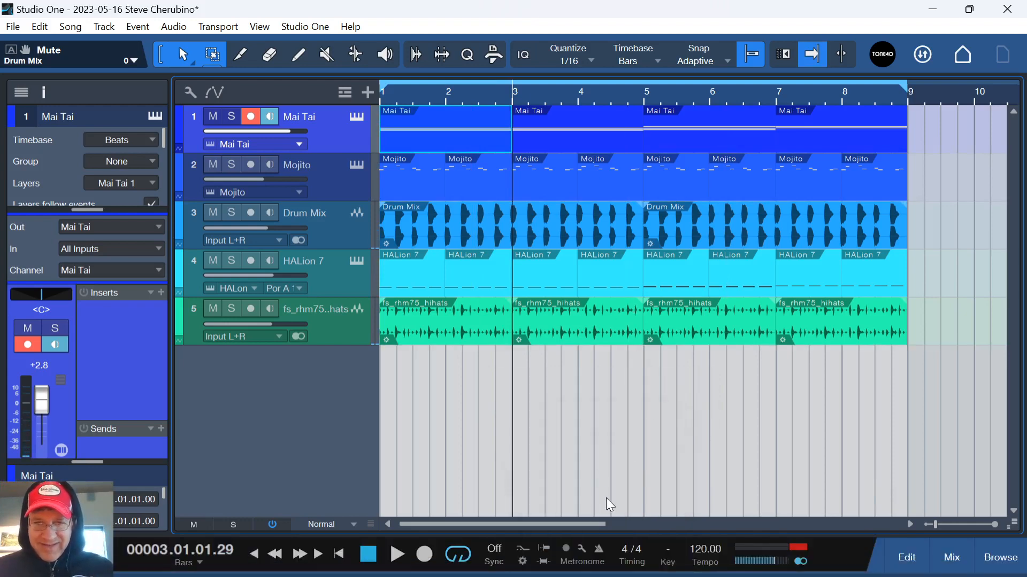
mouse_move(609, 576)
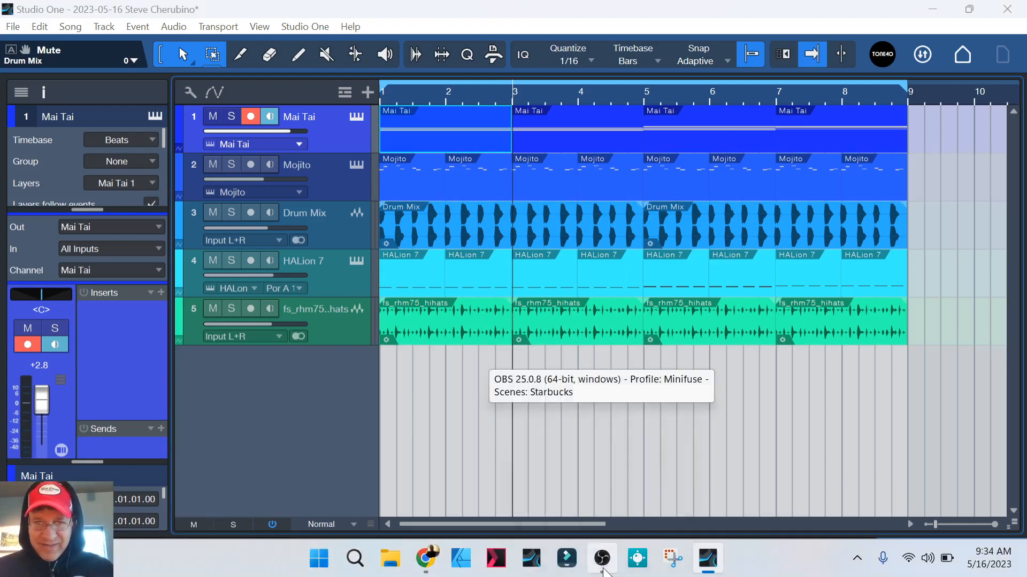
left_click(602, 484)
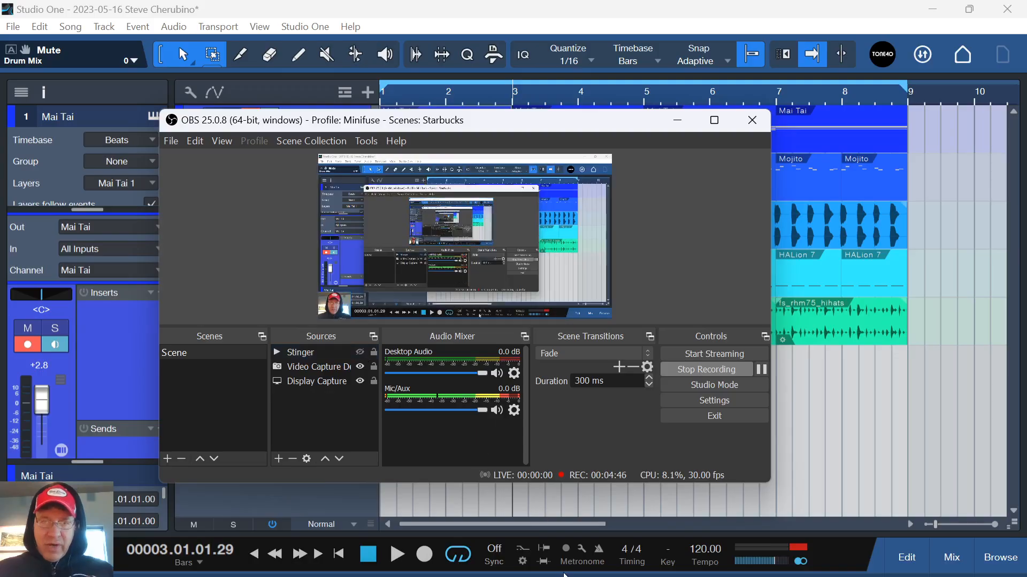
mouse_move(564, 574)
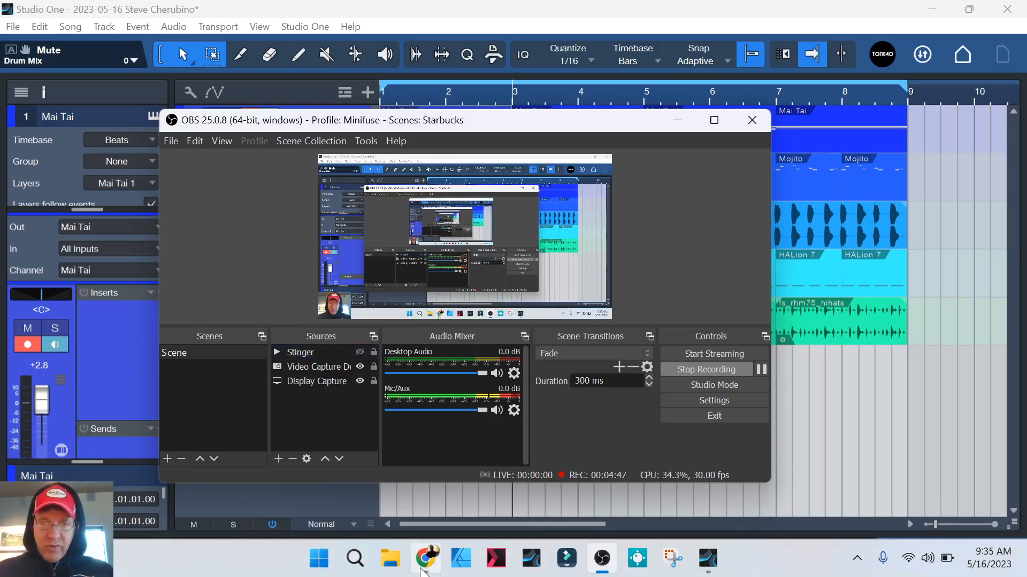
Switch to Chrome and view the DAWJunkie chords webinar page, highlighting its headline and its web address.
left_click(428, 565)
scroll(588, 314, "down", 12)
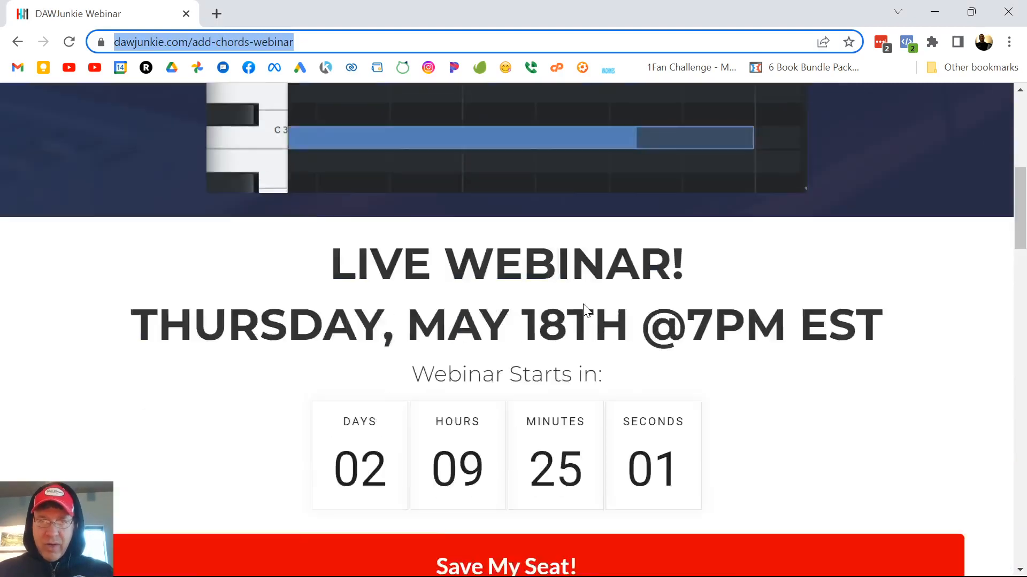
scroll(583, 314, "up", 12)
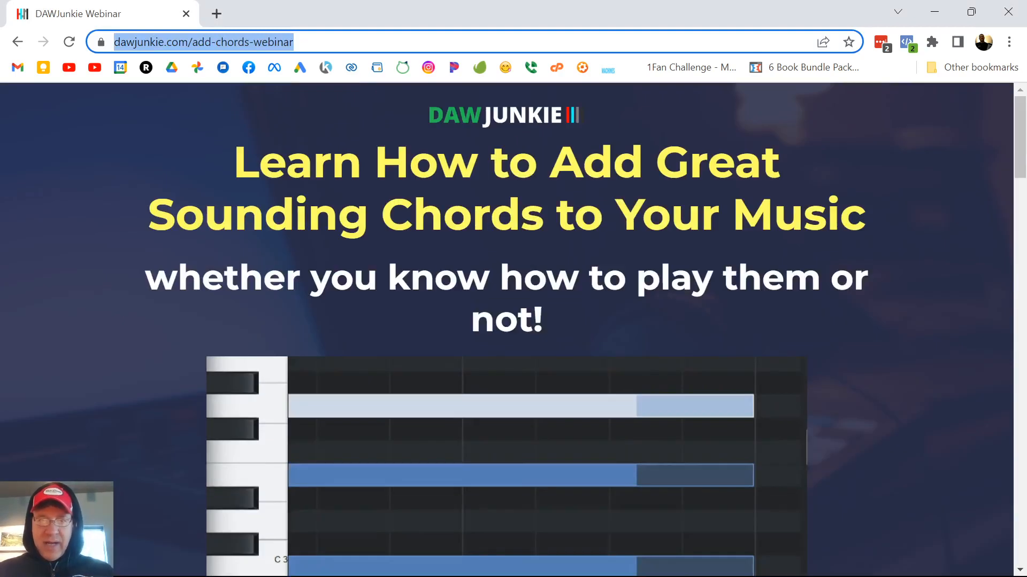
left_click_drag(258, 161, 827, 217)
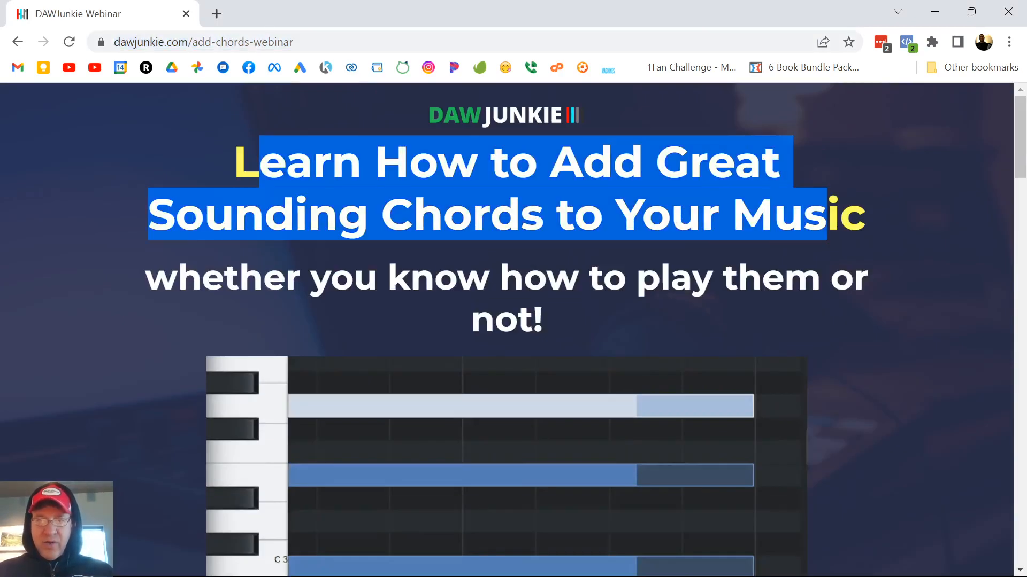
left_click(594, 244)
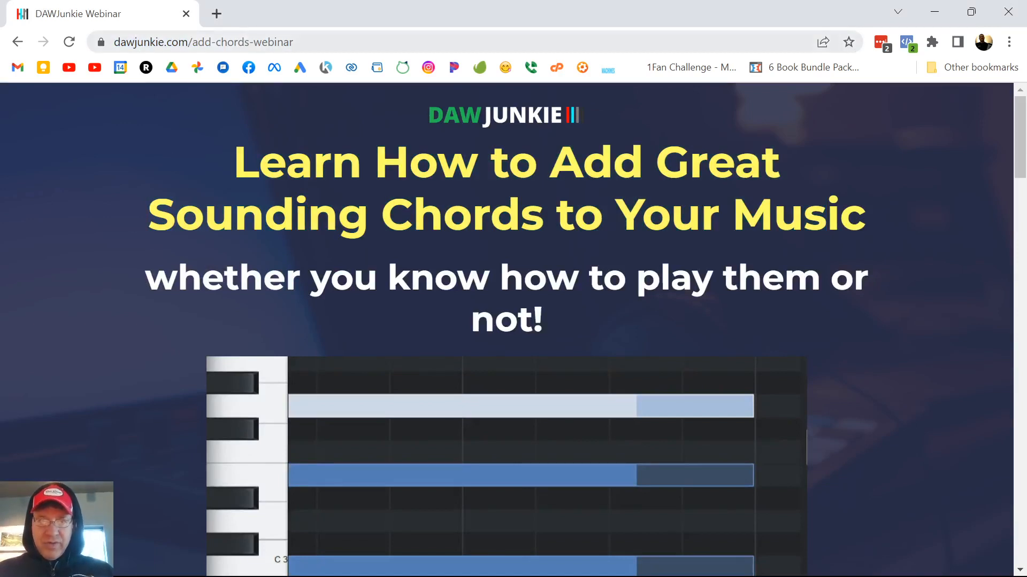
left_click_drag(113, 41, 284, 42)
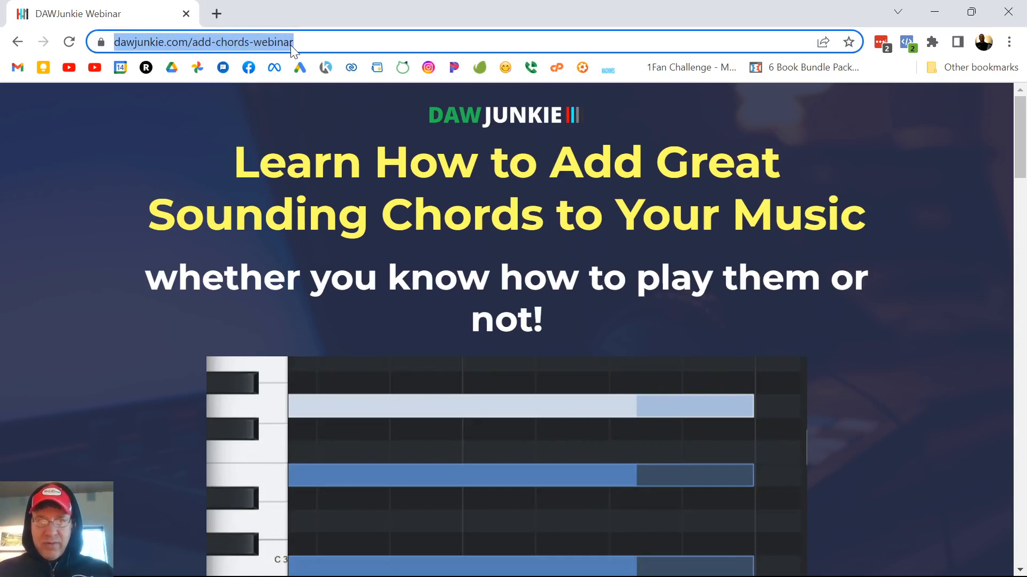
Open the webinar's seat registration form, close it without registering and highlight the page's web address.
scroll(494, 328, "down", 10)
left_click(530, 440)
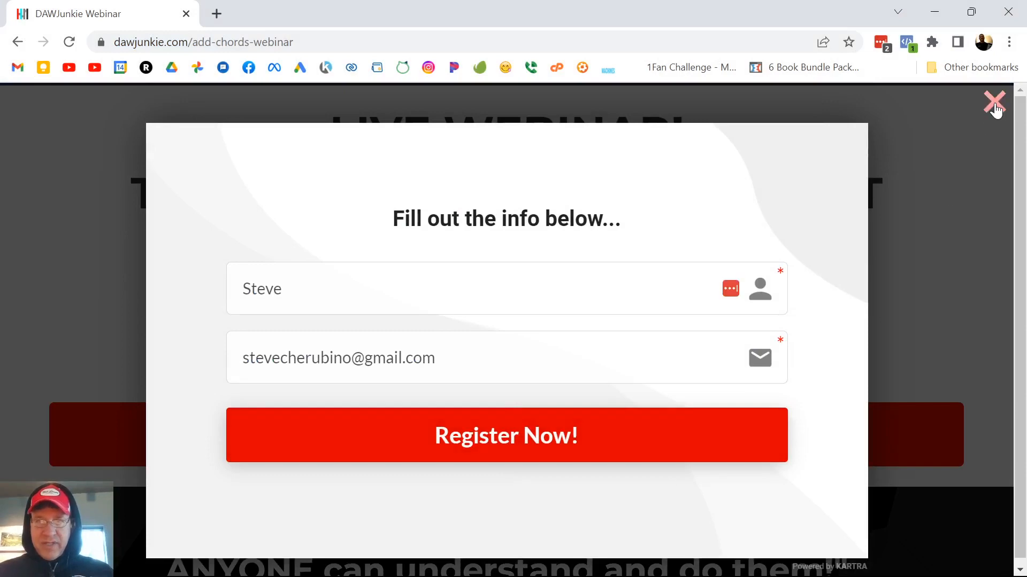
left_click(994, 104)
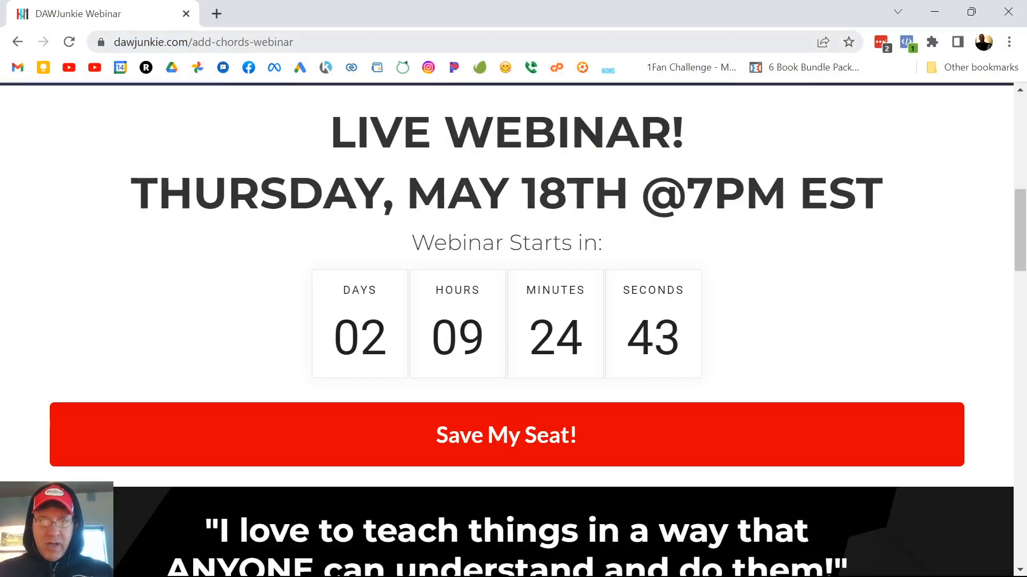
left_click(115, 33)
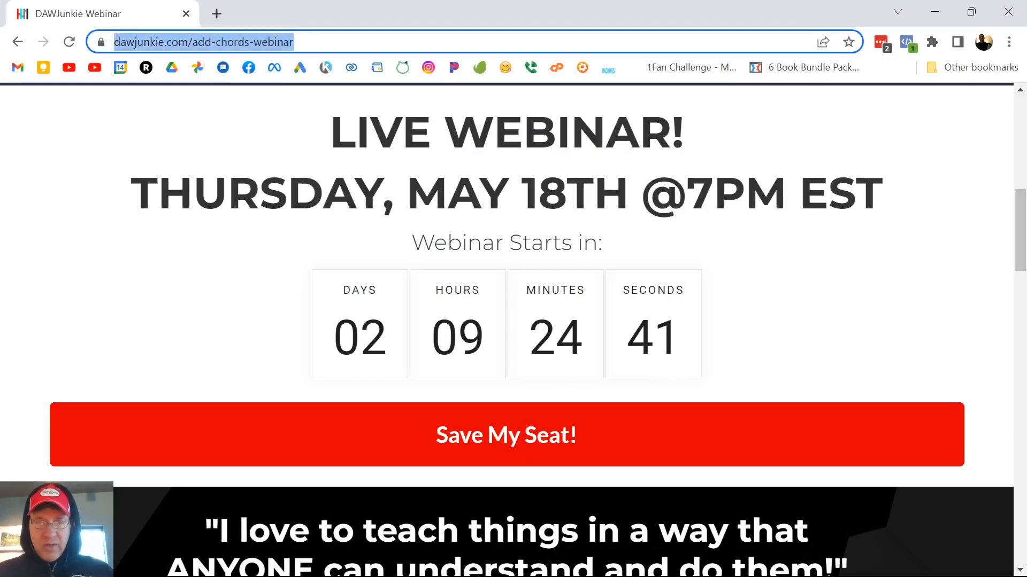
Switch back to the Studio One song and zoom the timeline out slightly around bar 3.
mouse_move(554, 573)
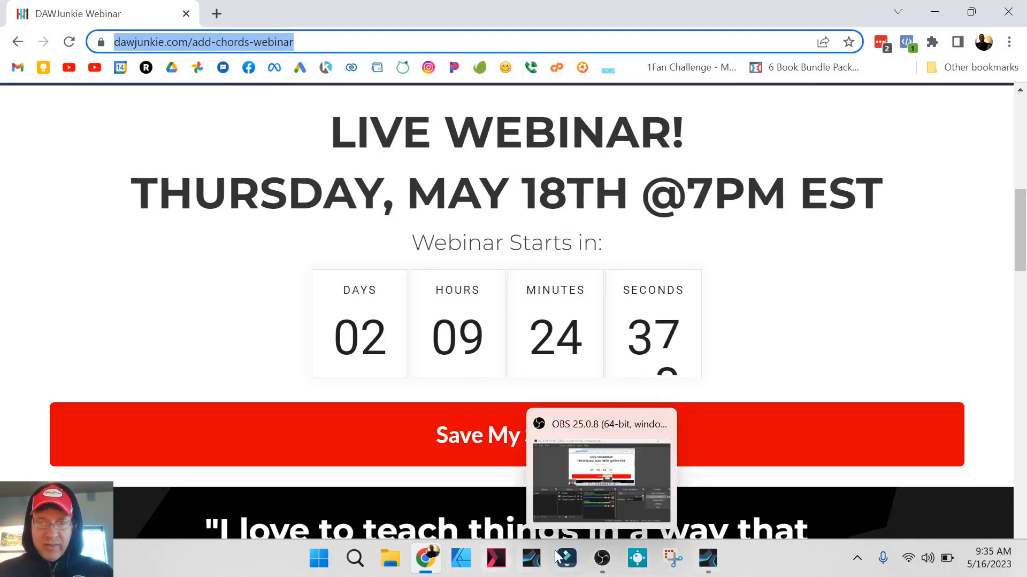
left_click(603, 564)
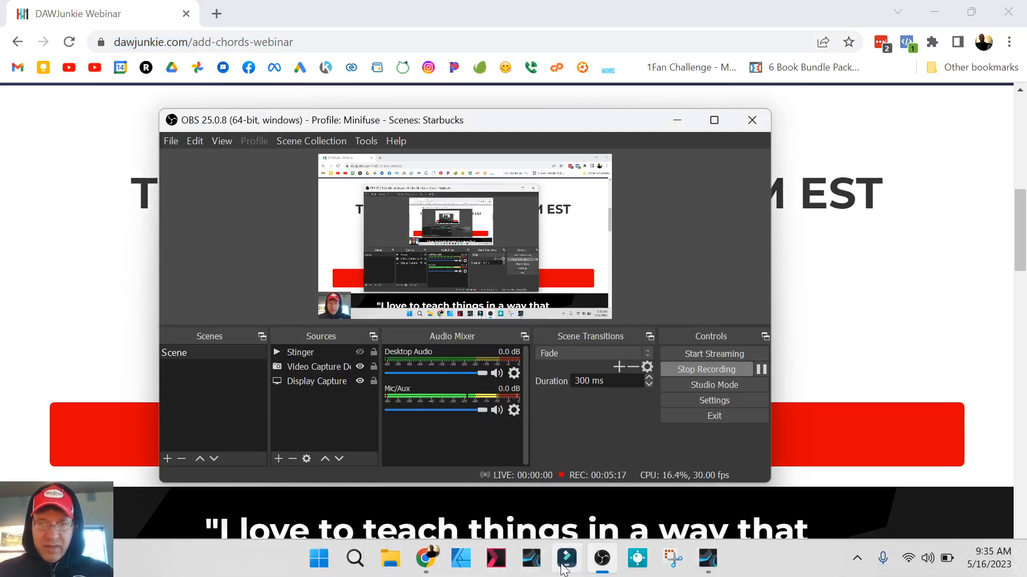
left_click(709, 558)
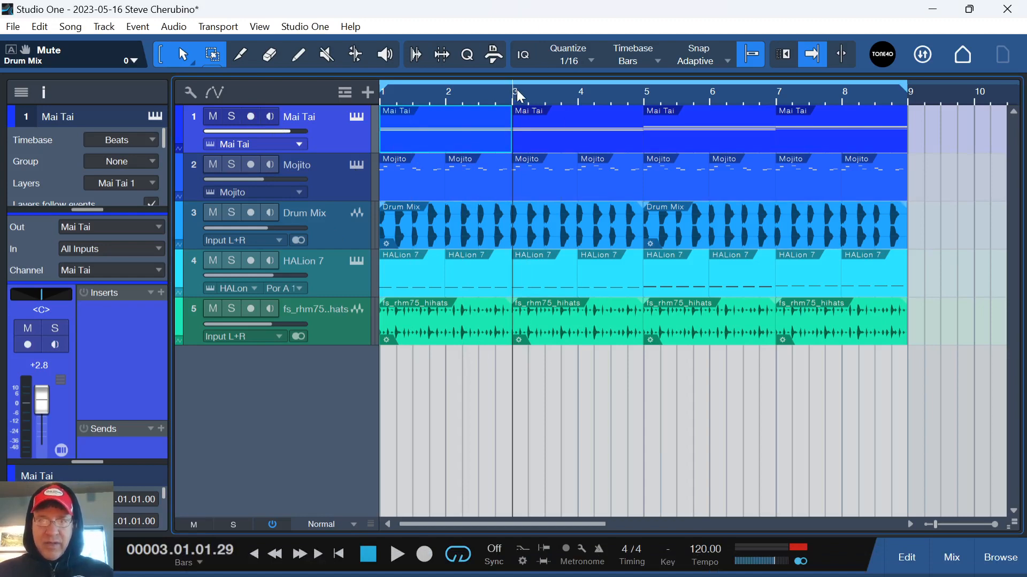
mouse_move(517, 88)
left_mouse_down()
mouse_move(514, 102)
mouse_move(523, 98)
left_mouse_up()
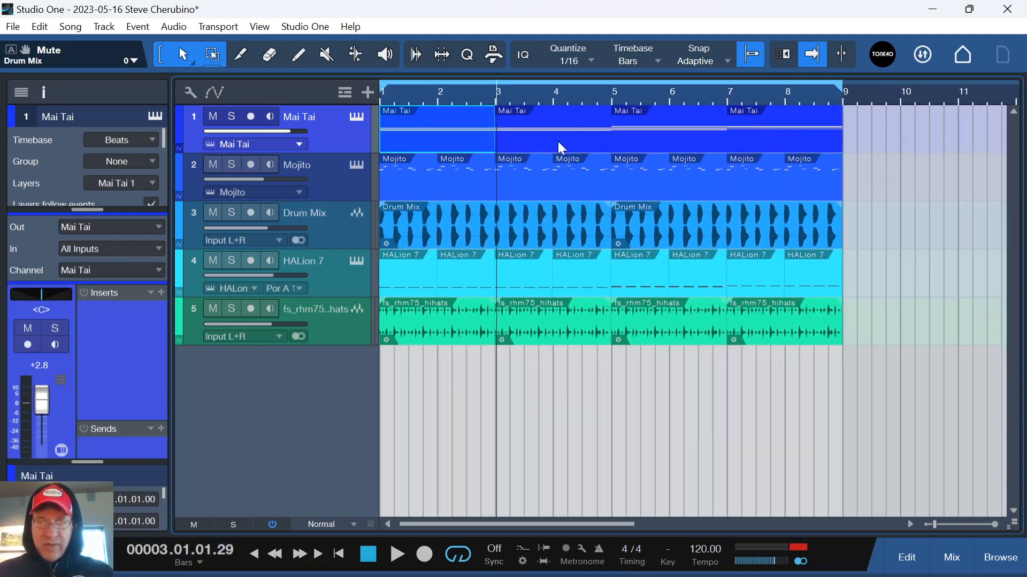
Bring the OBS window to the front over the Studio One song.
mouse_move(542, 567)
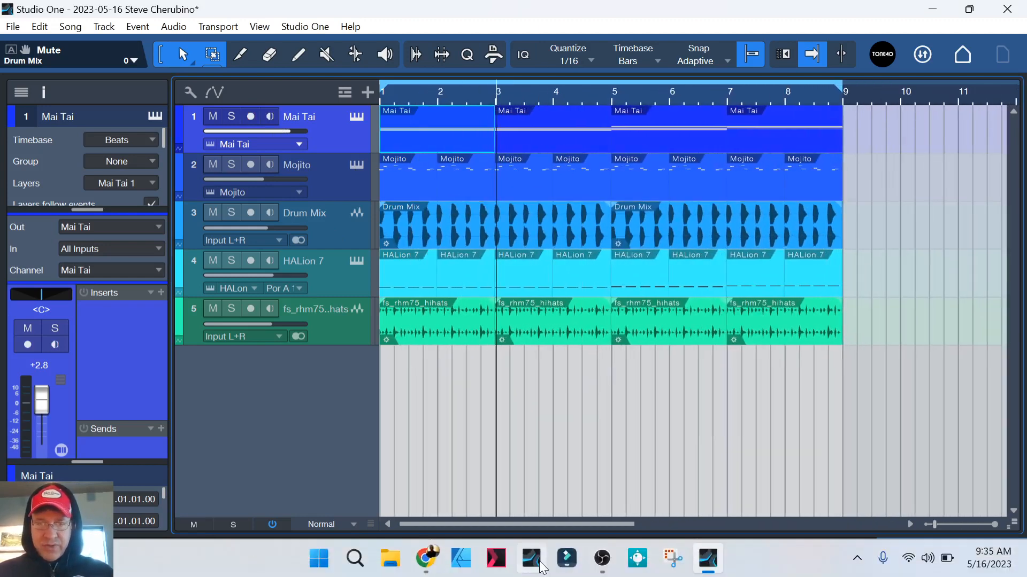
left_click(603, 558)
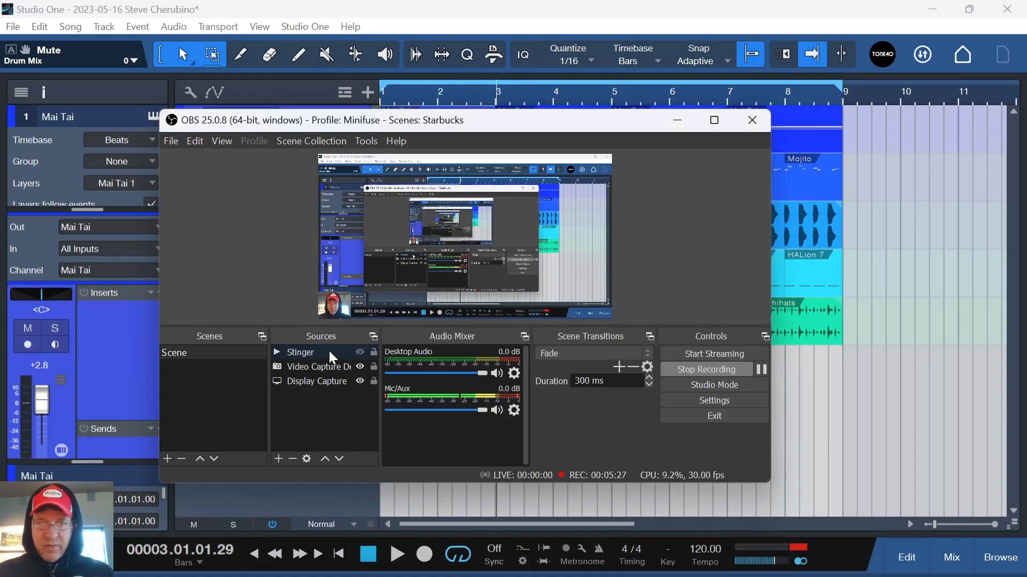